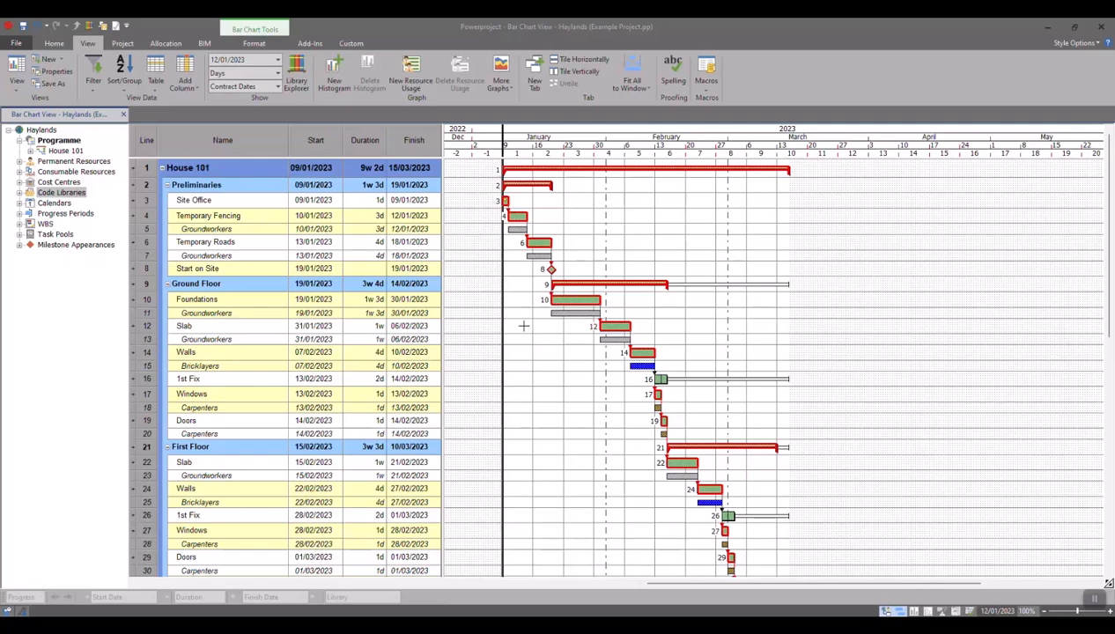
- Make room beside the Finish column and add an Allocation column to the bar chart table
left_click_drag(268, 141, 414, 141)
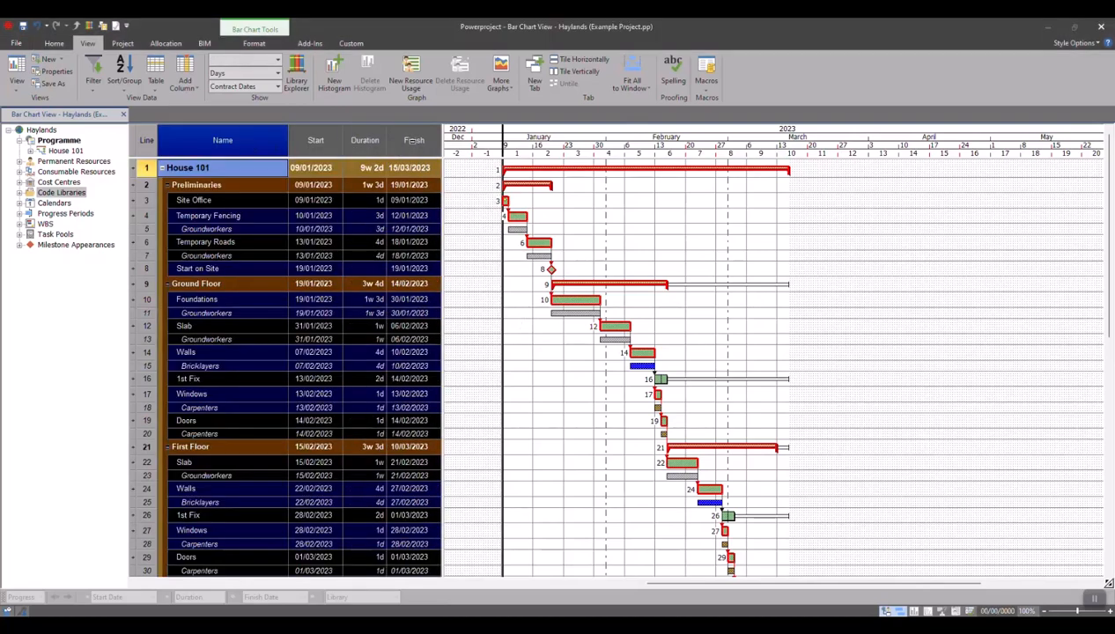
left_click(458, 179)
left_click_drag(442, 168, 484, 173)
right_click(461, 146)
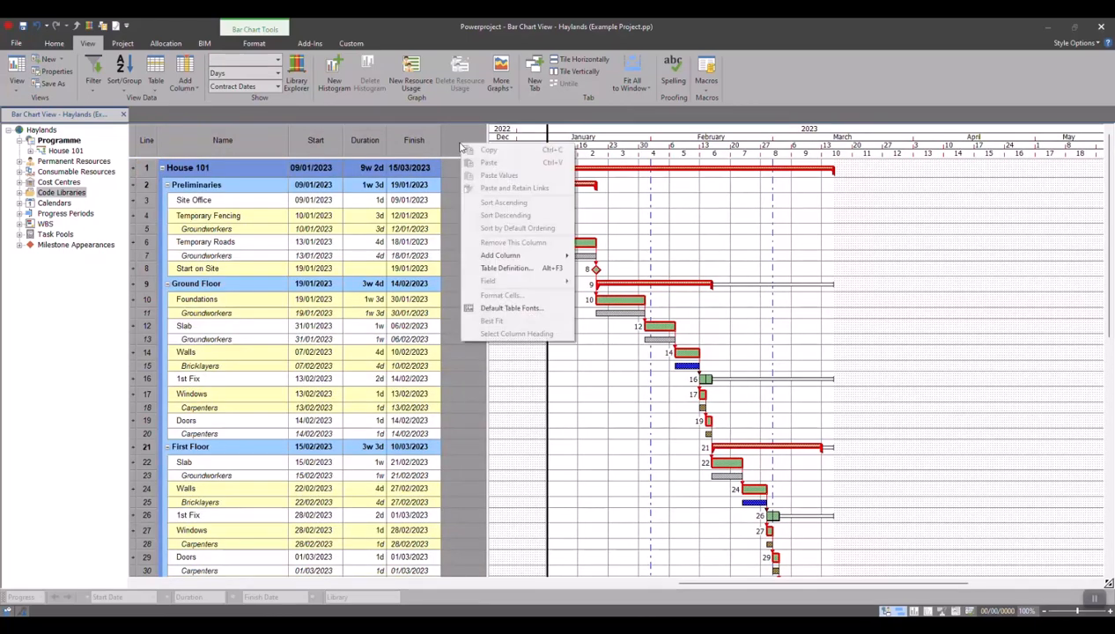
mouse_move(528, 255)
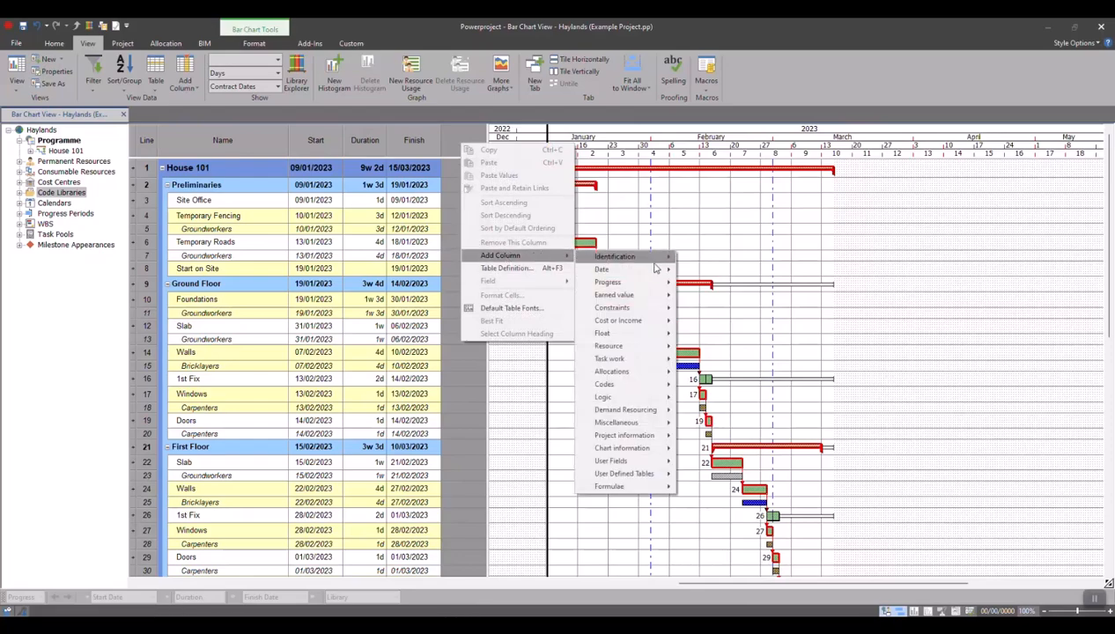
mouse_move(650, 449)
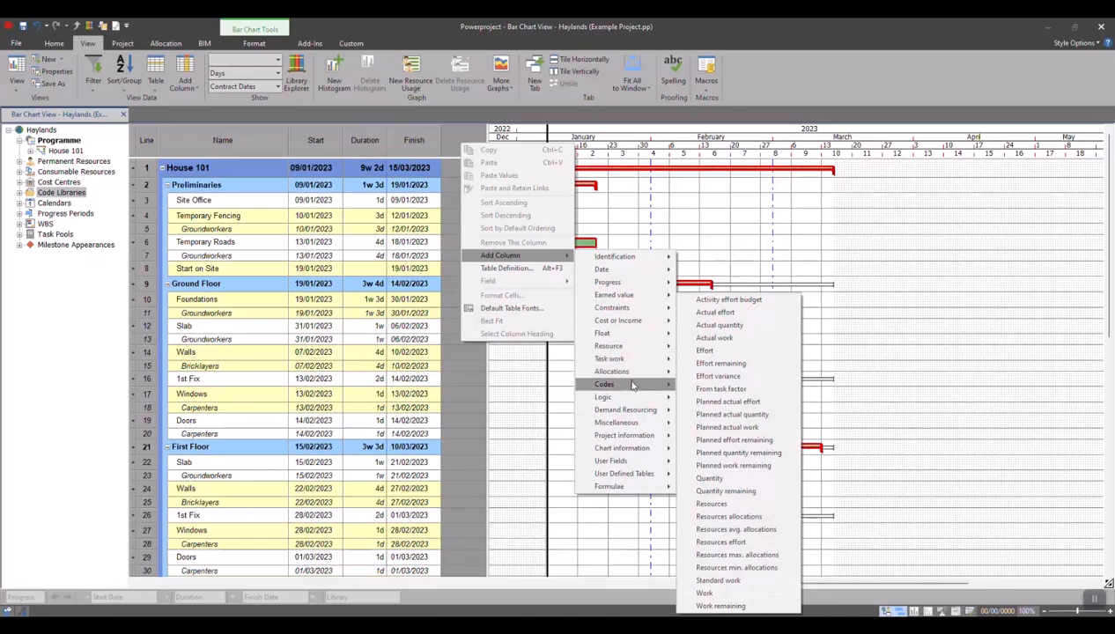
mouse_move(638, 375)
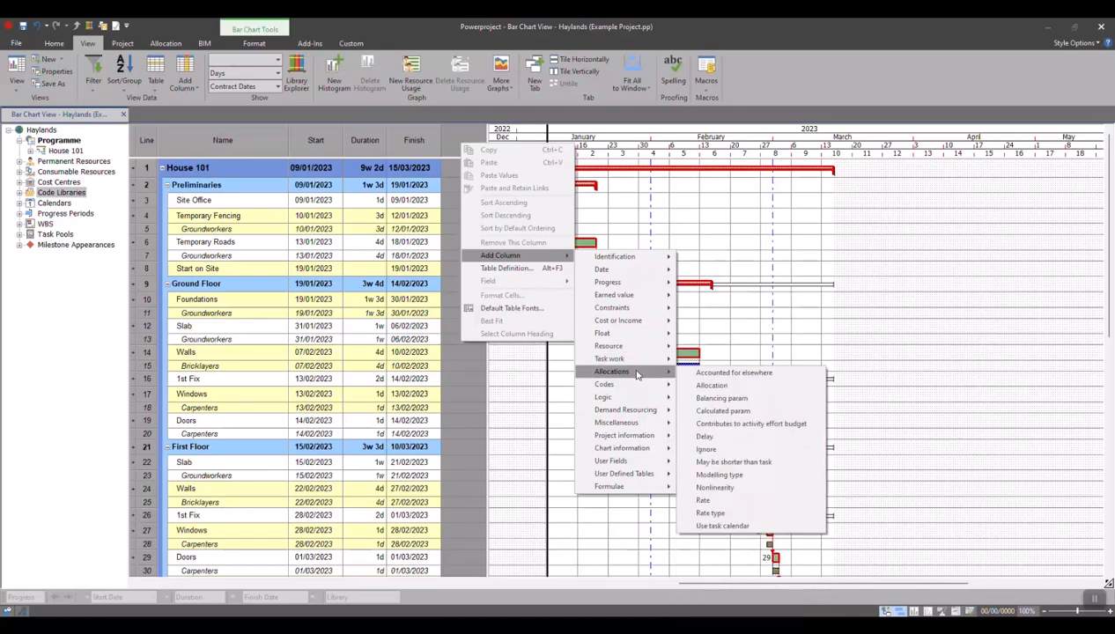
left_click(722, 390)
left_click(740, 478)
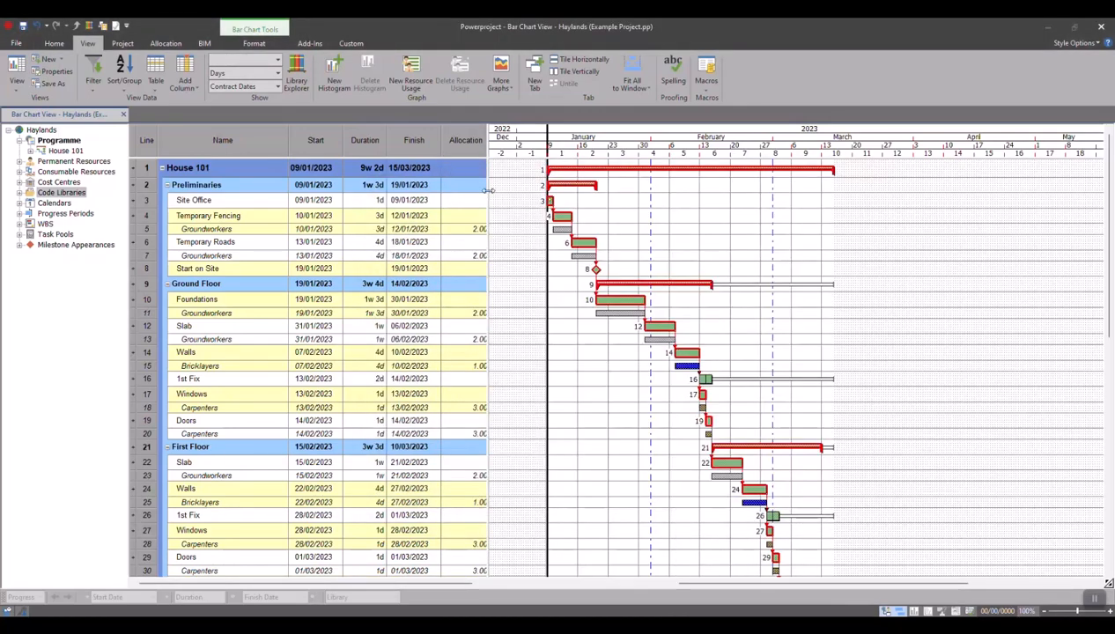
left_click_drag(487, 191, 491, 190)
- Check the Groundworkers allocation cells, then remove the Allocation column and narrow the table area back to the Finish column
left_click(451, 230)
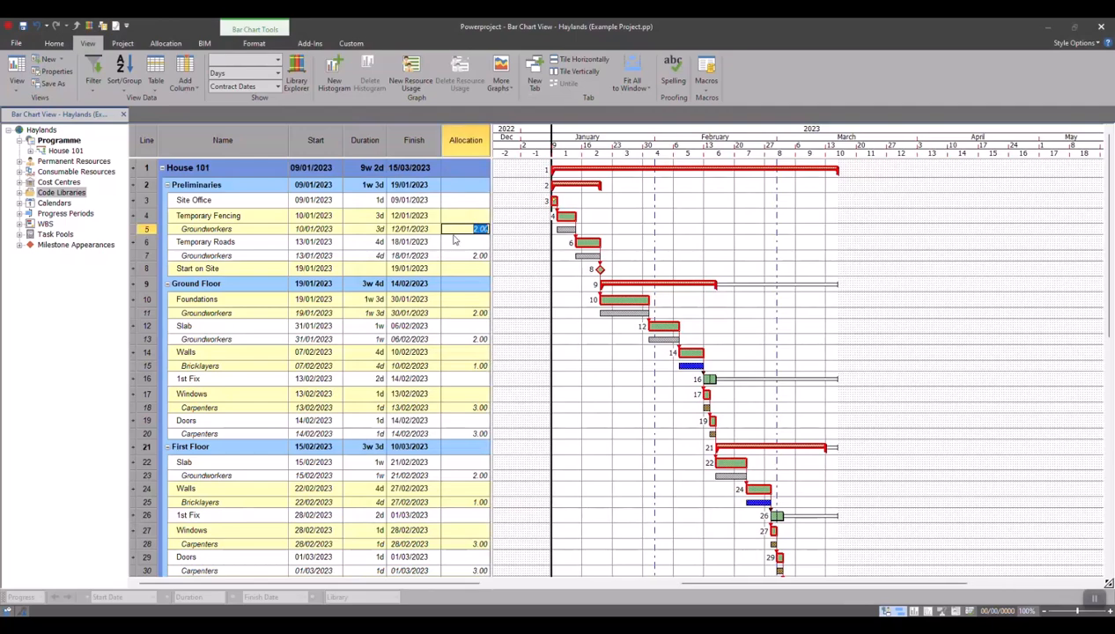
left_click(457, 257)
left_click(467, 314)
left_click(462, 339)
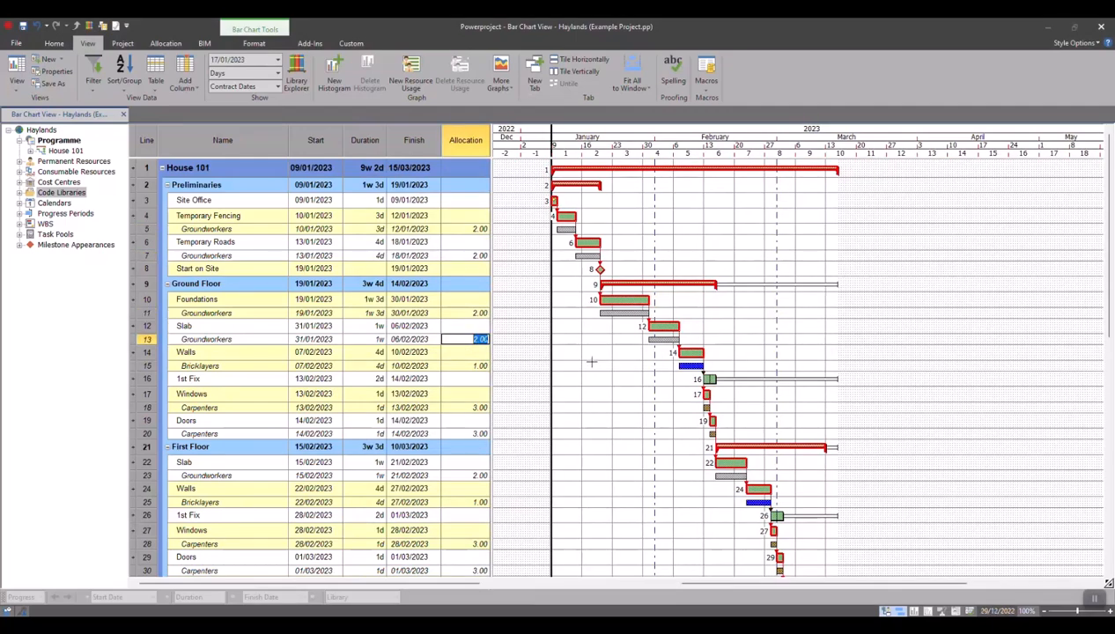
left_click(554, 314)
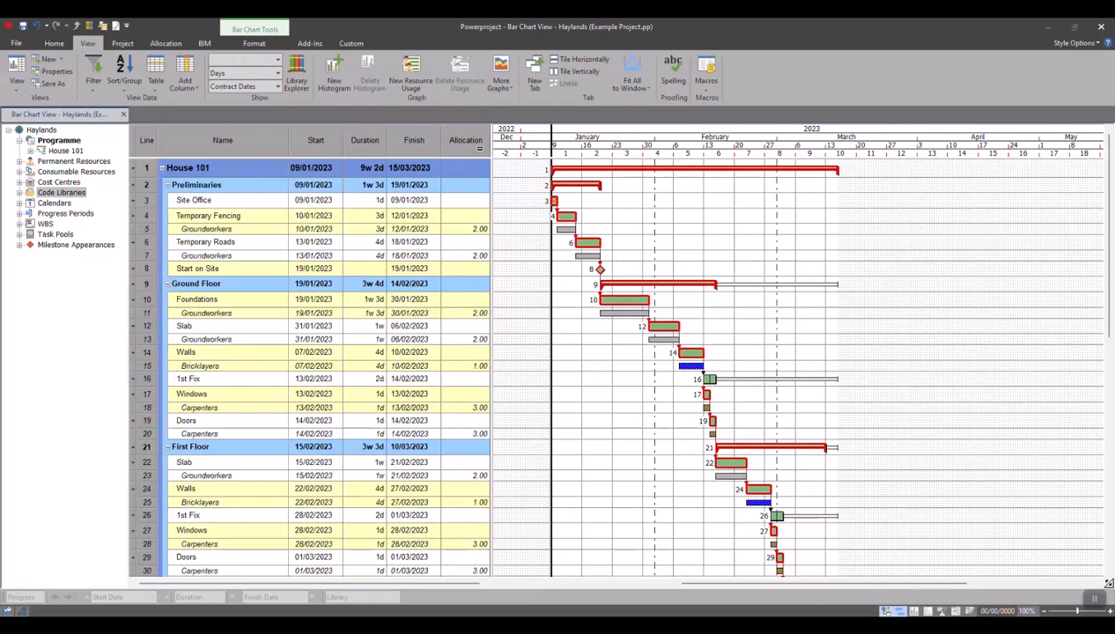
right_click(481, 150)
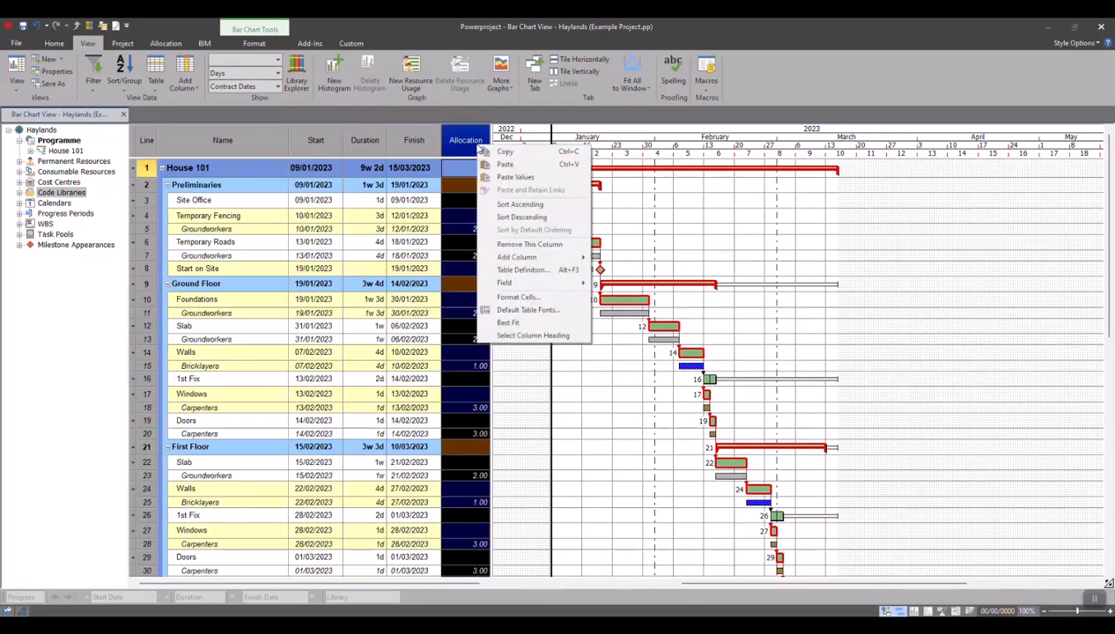
left_click(542, 248)
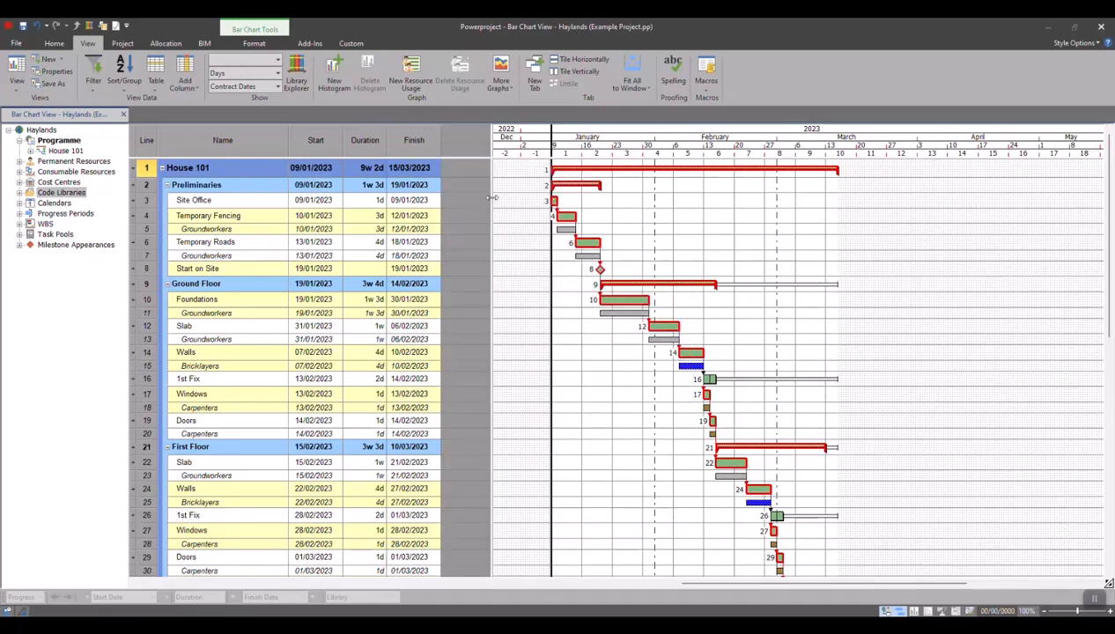
left_click_drag(493, 197, 445, 195)
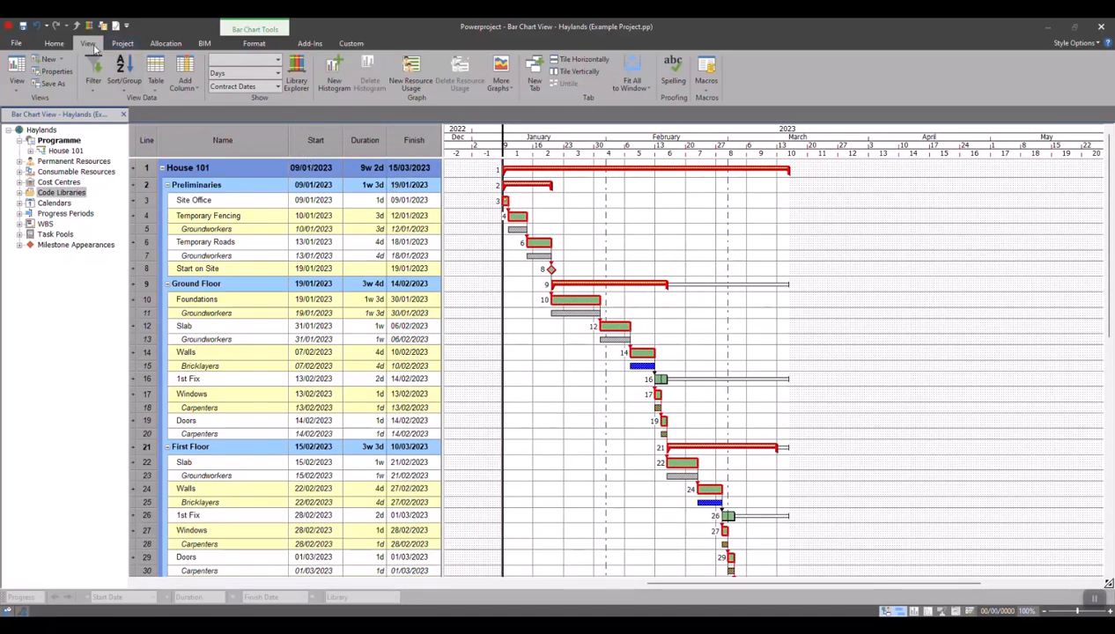
- Apply the Site Resource Entry table from the Resources category and widen the table area to show the Groundworkers column fully
left_click(158, 81)
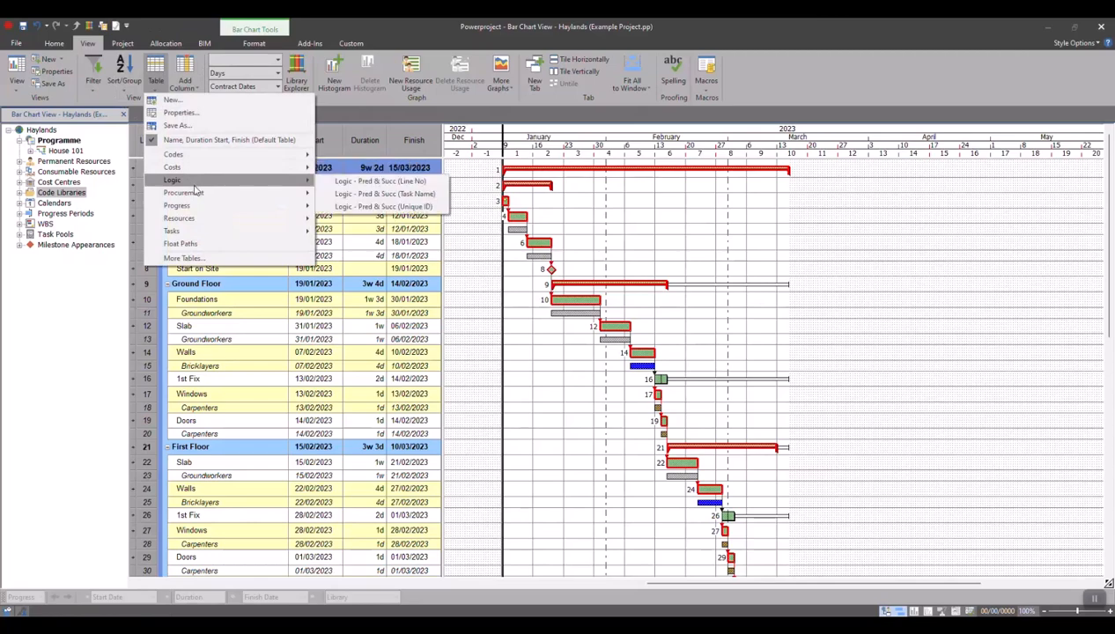
mouse_move(202, 207)
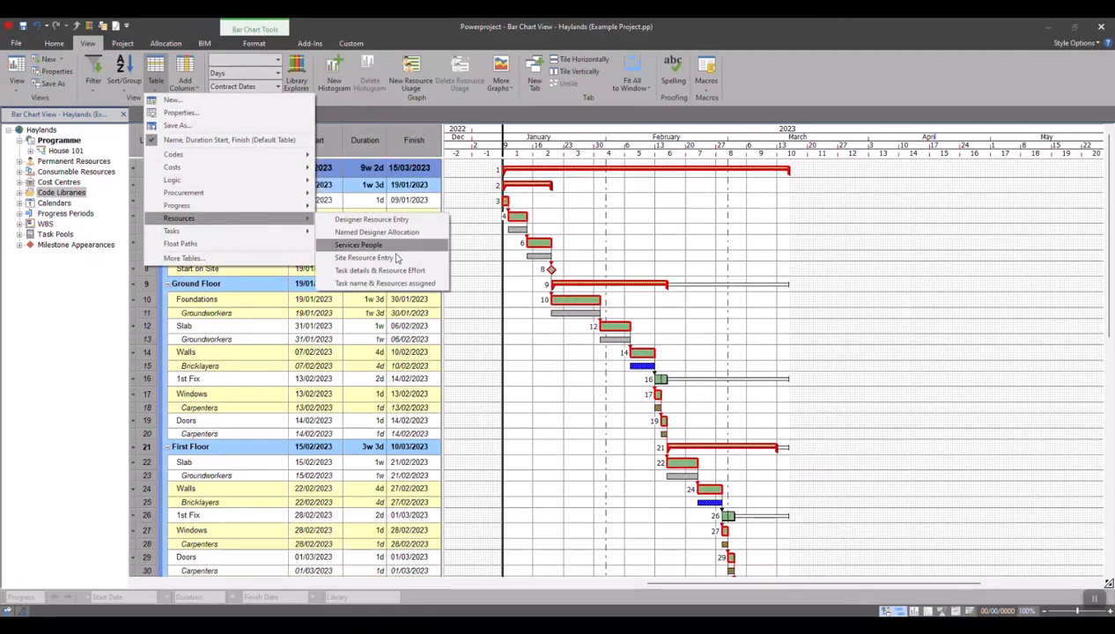
left_click(396, 261)
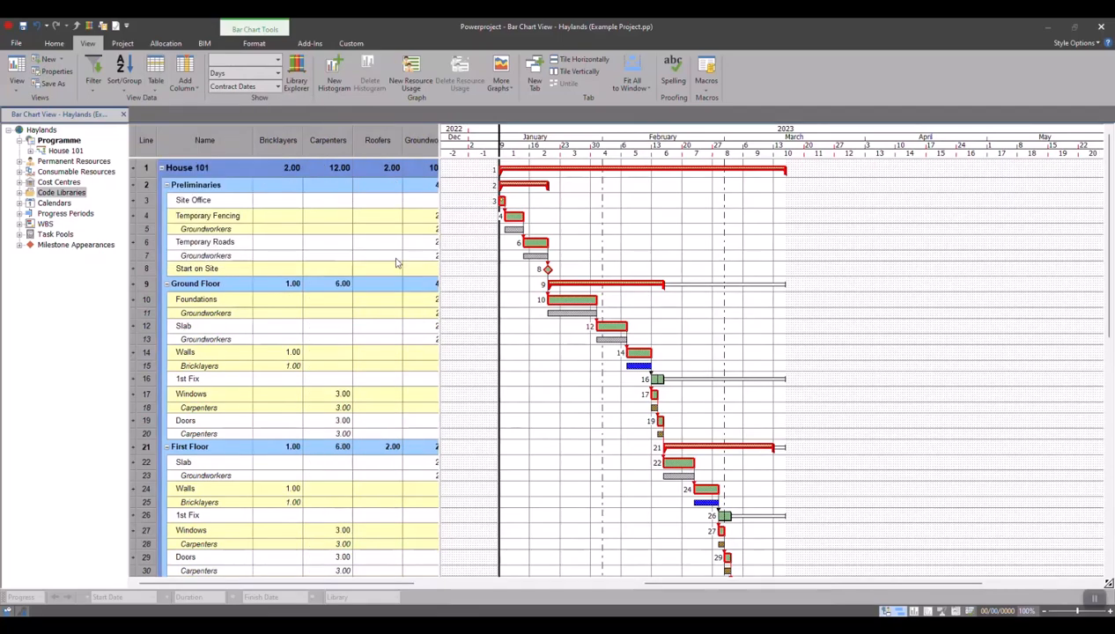
mouse_move(440, 230)
left_mouse_down()
mouse_move(473, 231)
mouse_move(453, 228)
left_mouse_up()
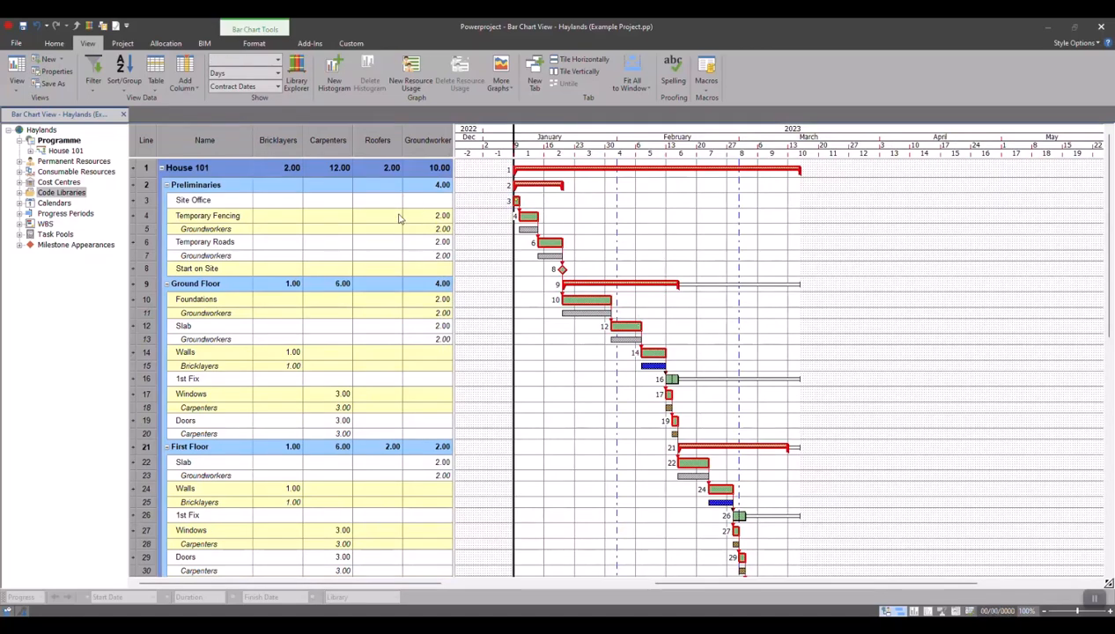
- Apply the Logic - Pred & Succ (Line No) table and widen the table area to show the full Successors column
left_click(156, 81)
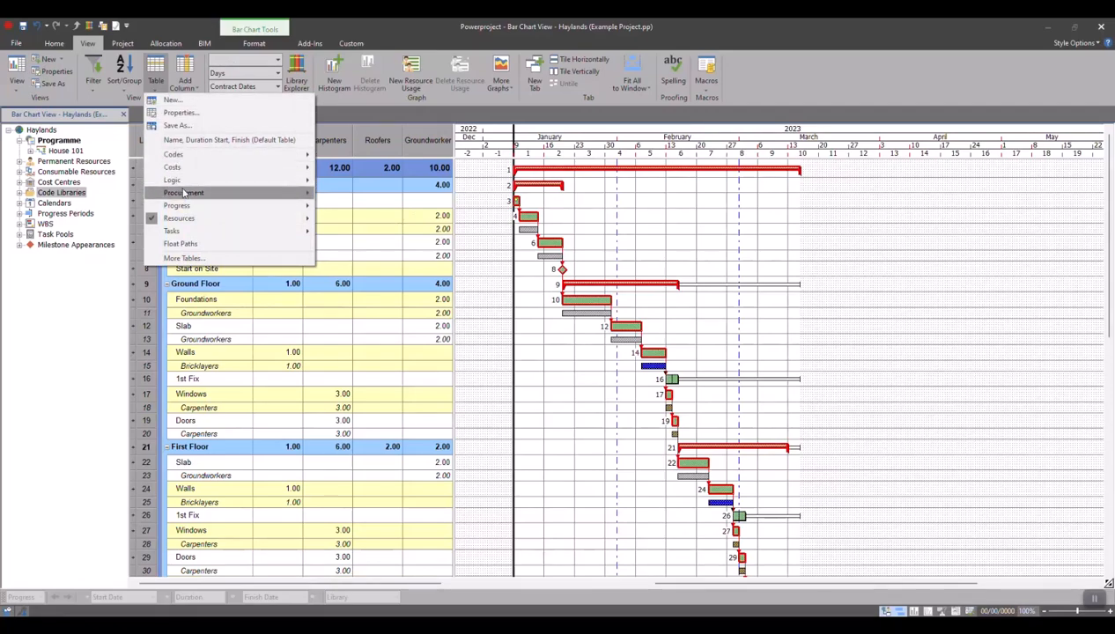
mouse_move(196, 180)
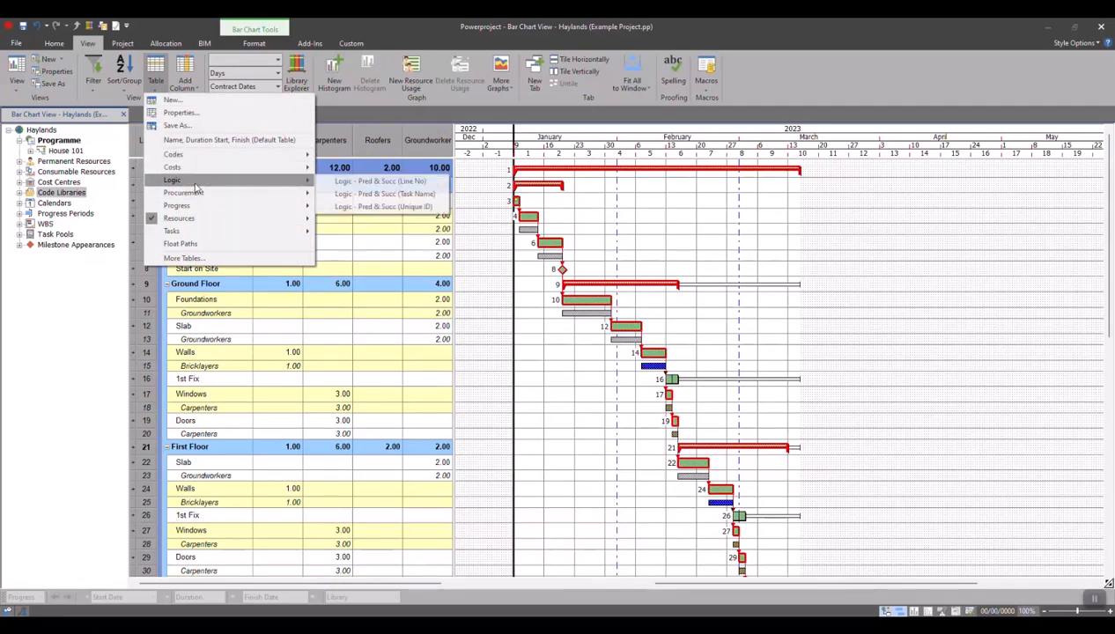
left_click(387, 183)
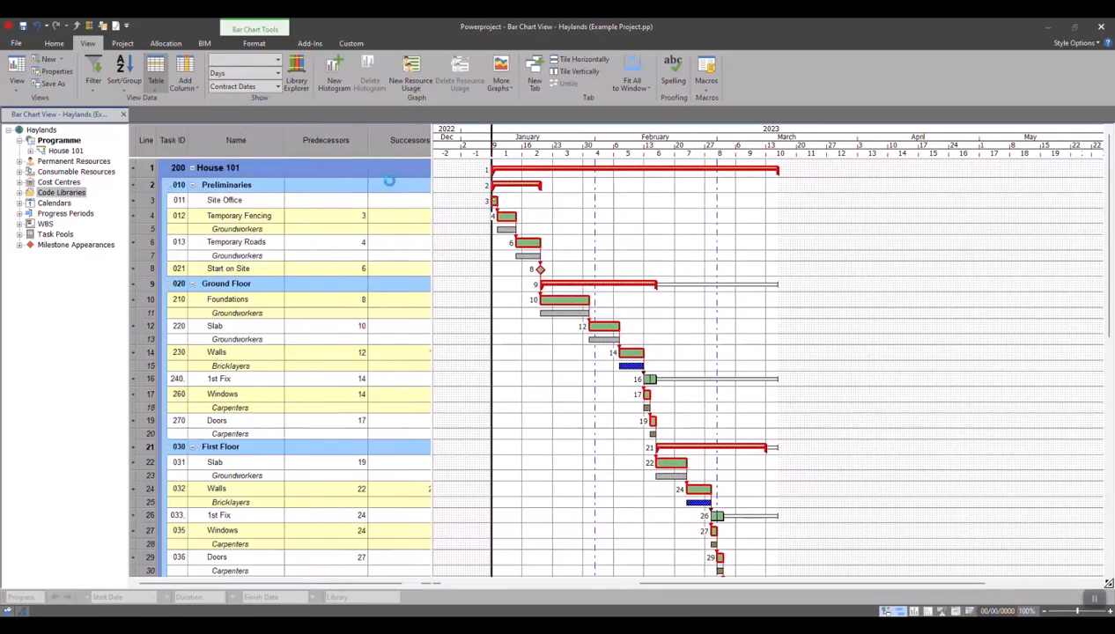
mouse_move(432, 188)
left_mouse_down()
mouse_move(473, 185)
mouse_move(452, 184)
left_mouse_up()
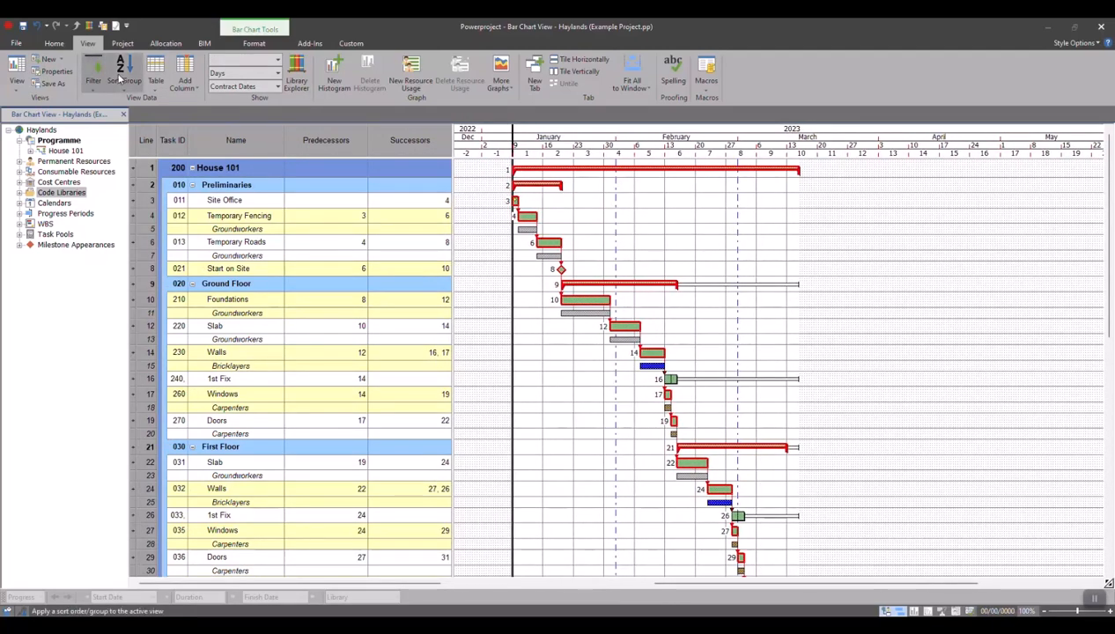
- Create a new table definition named My Table with category <None> and set it to display on the menu
left_click(159, 75)
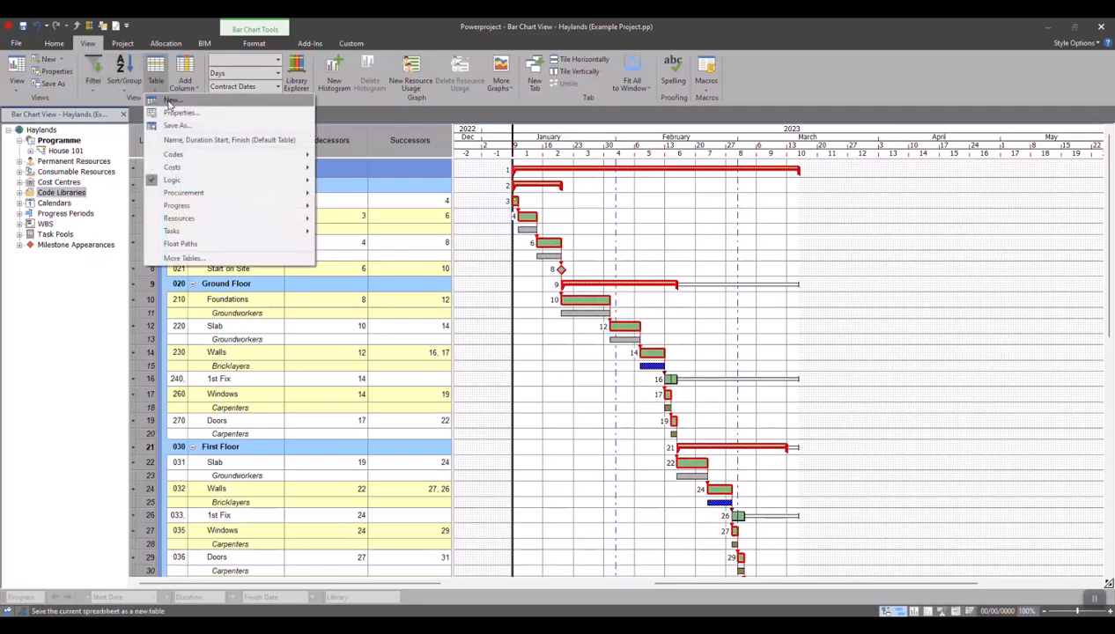
left_click(170, 103)
left_click_drag(544, 211, 432, 158)
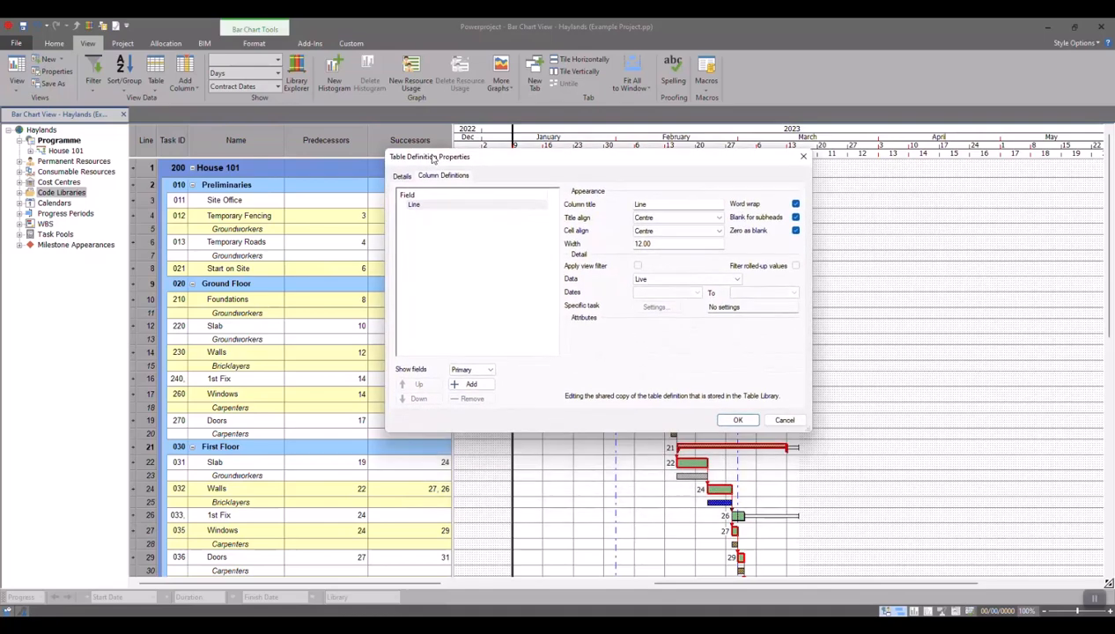
left_click(402, 176)
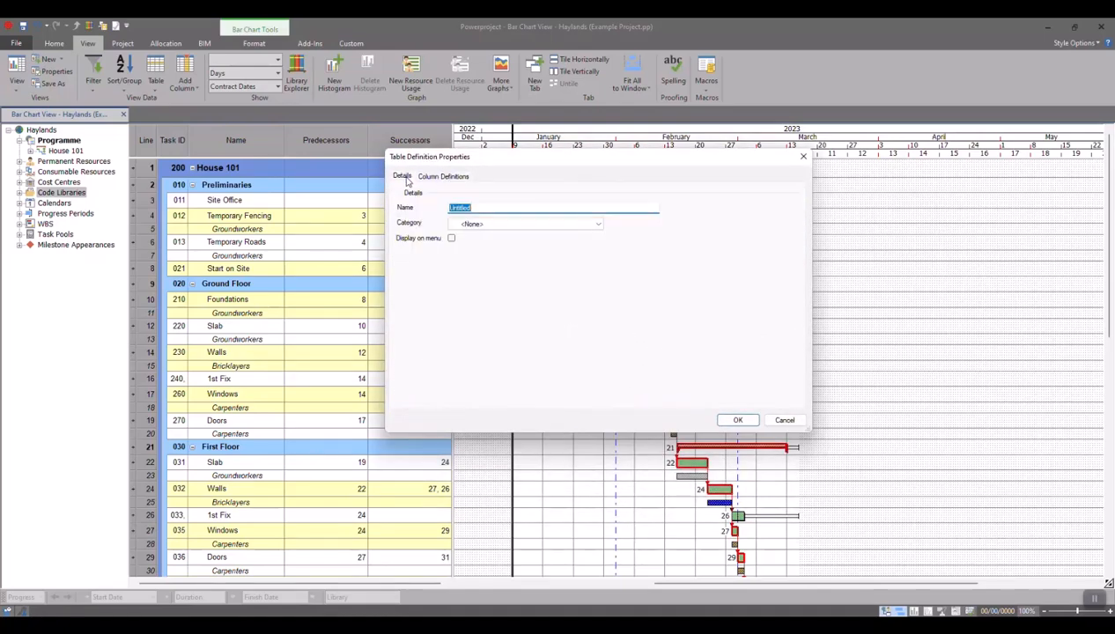
type("My Table")
left_click(472, 225)
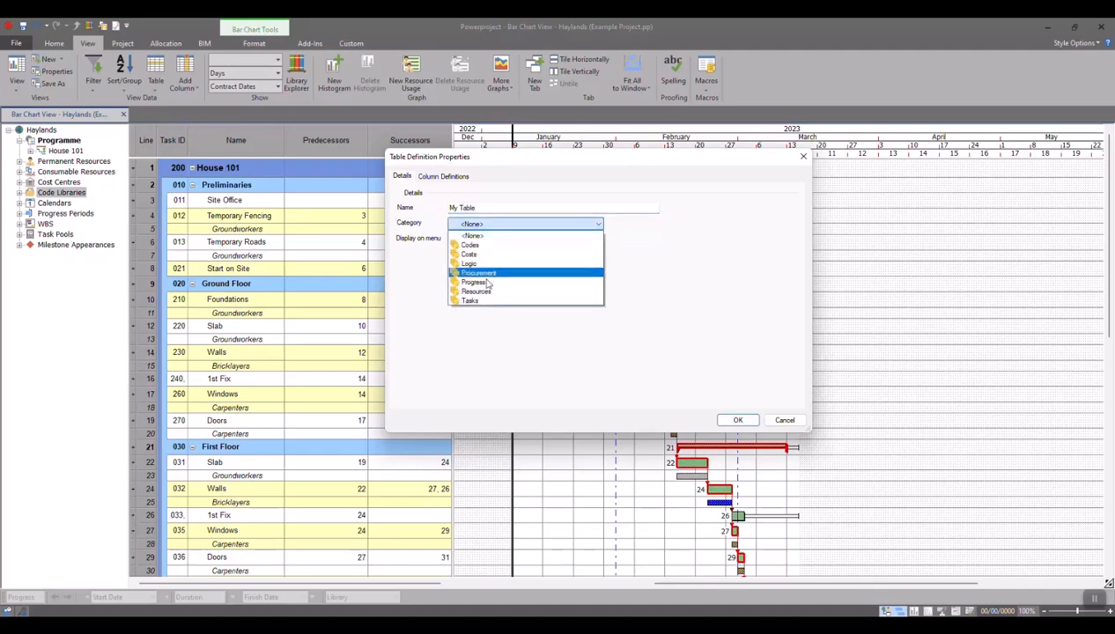
left_click(486, 234)
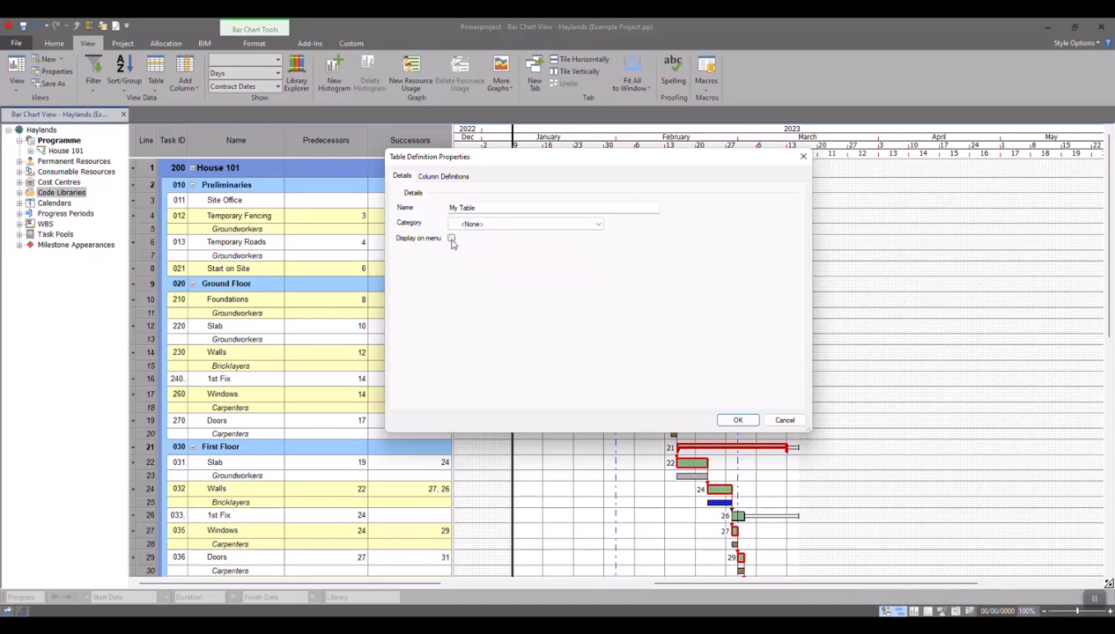
left_click(451, 240)
left_click(407, 180)
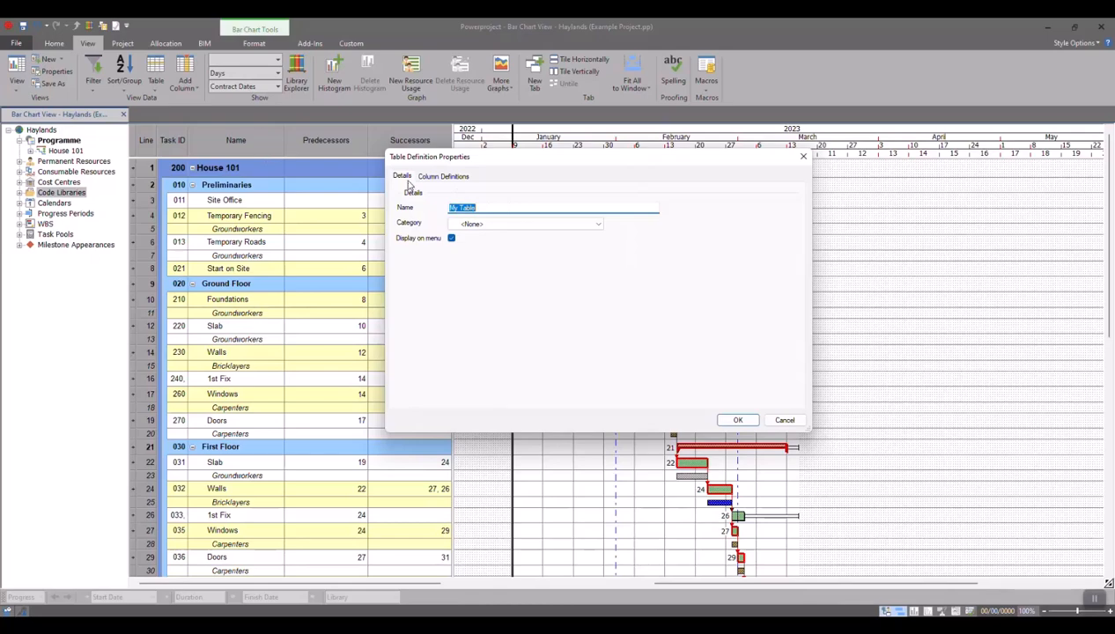
- Add a second column to the My Table definition using the Name field from Identification, with the column title Description
left_click(445, 176)
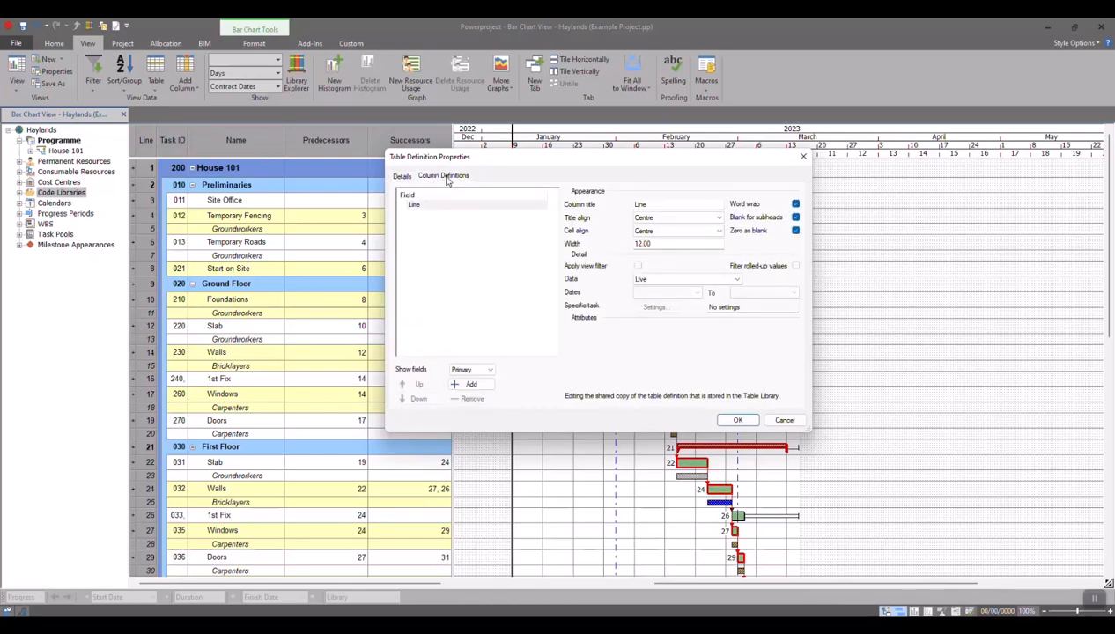
left_click(404, 206)
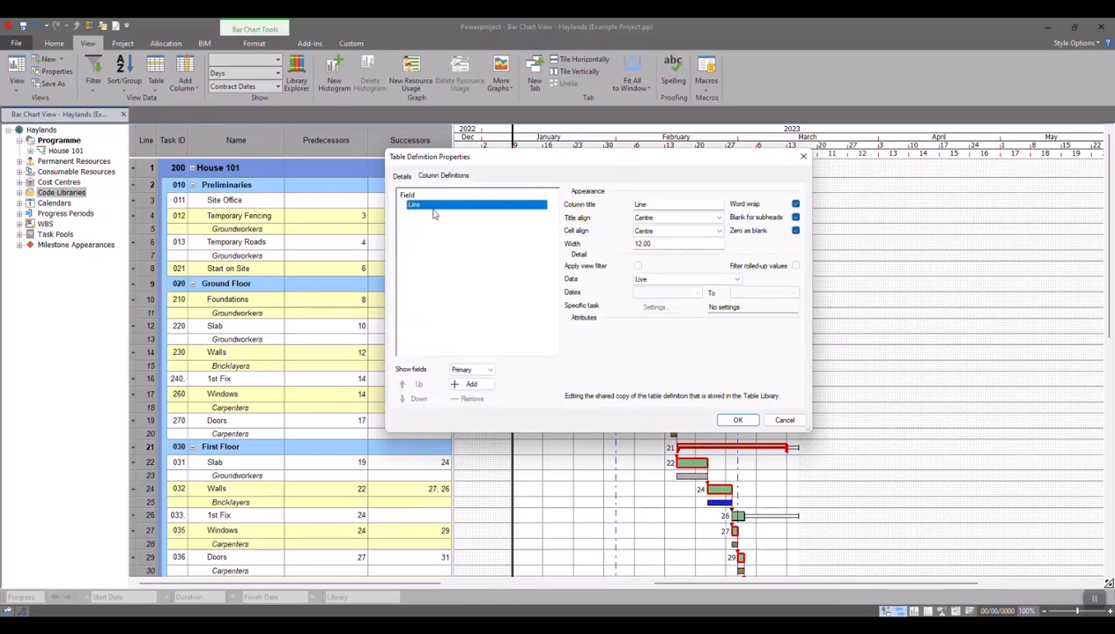
left_click(468, 386)
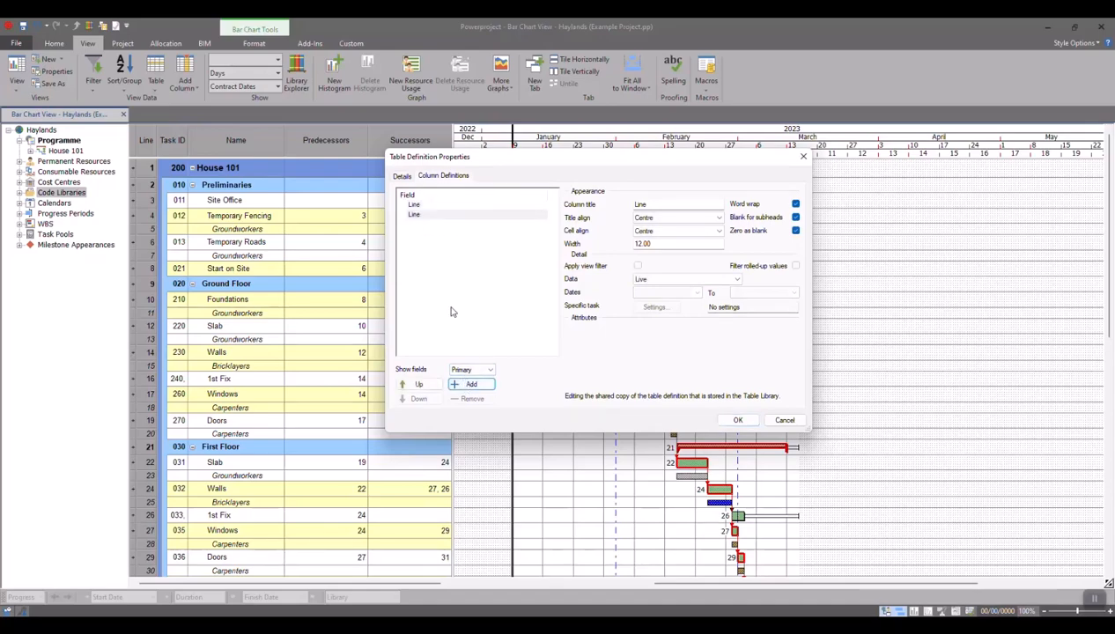
left_click(415, 216)
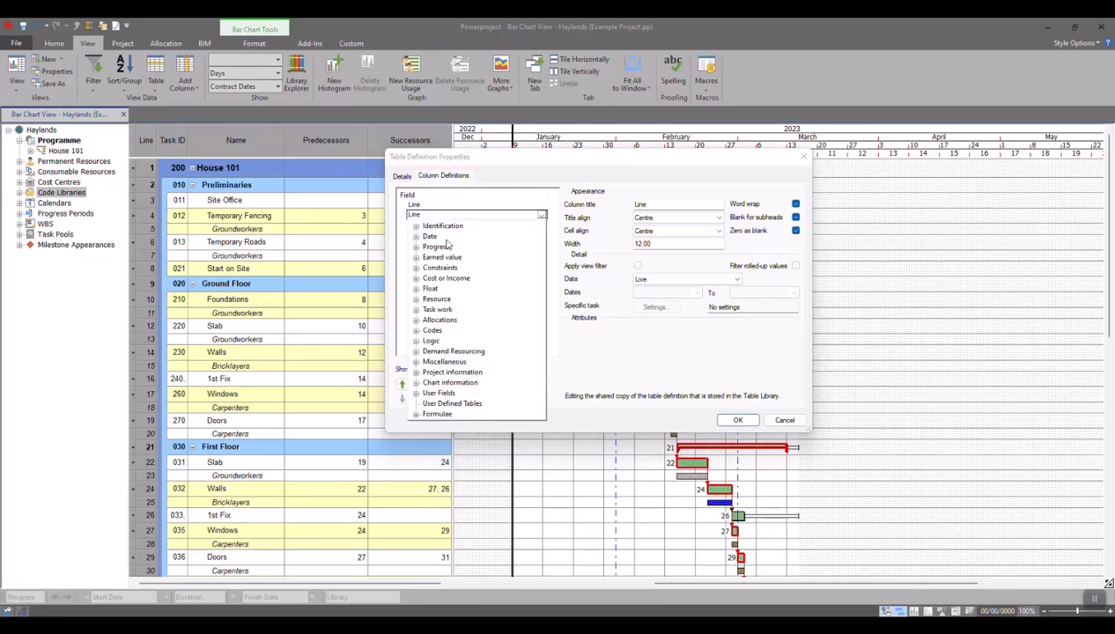
left_click(416, 249)
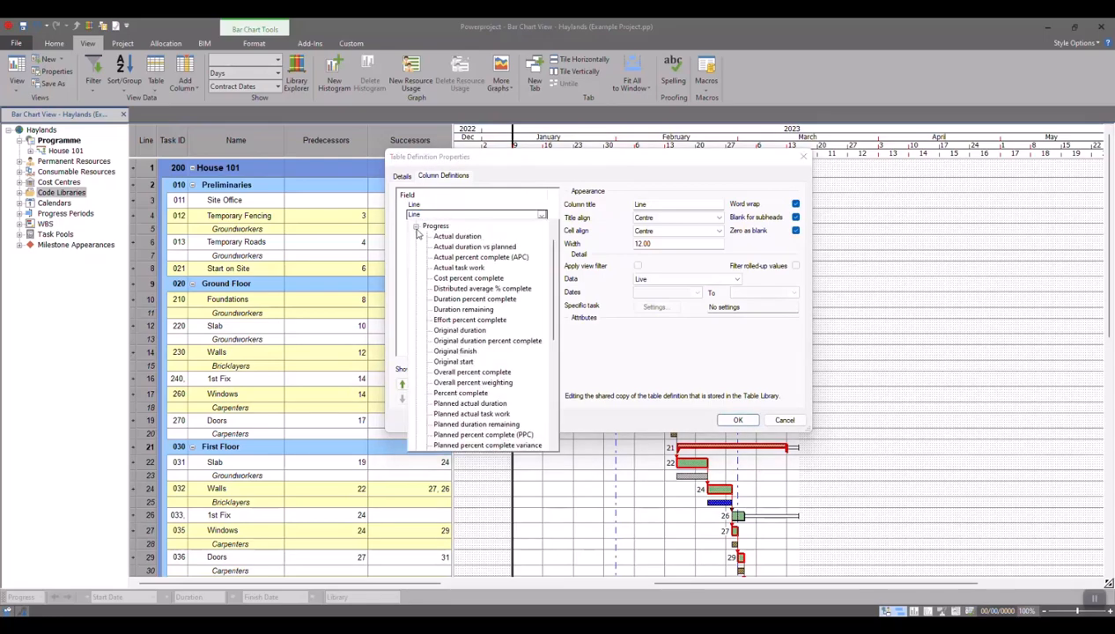
left_click(416, 227)
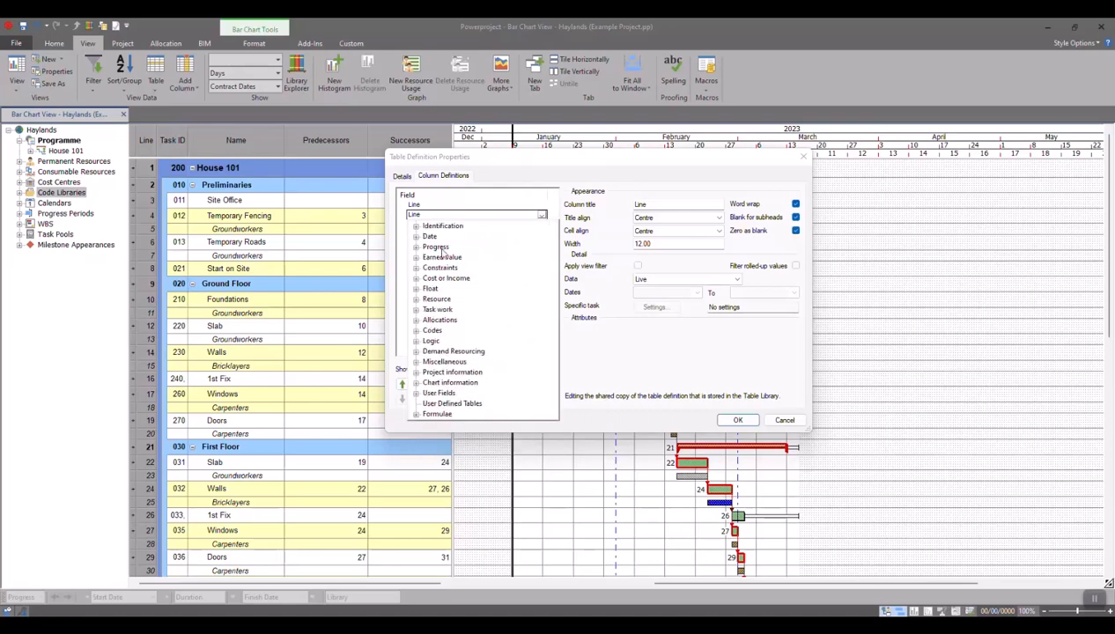
left_click(416, 227)
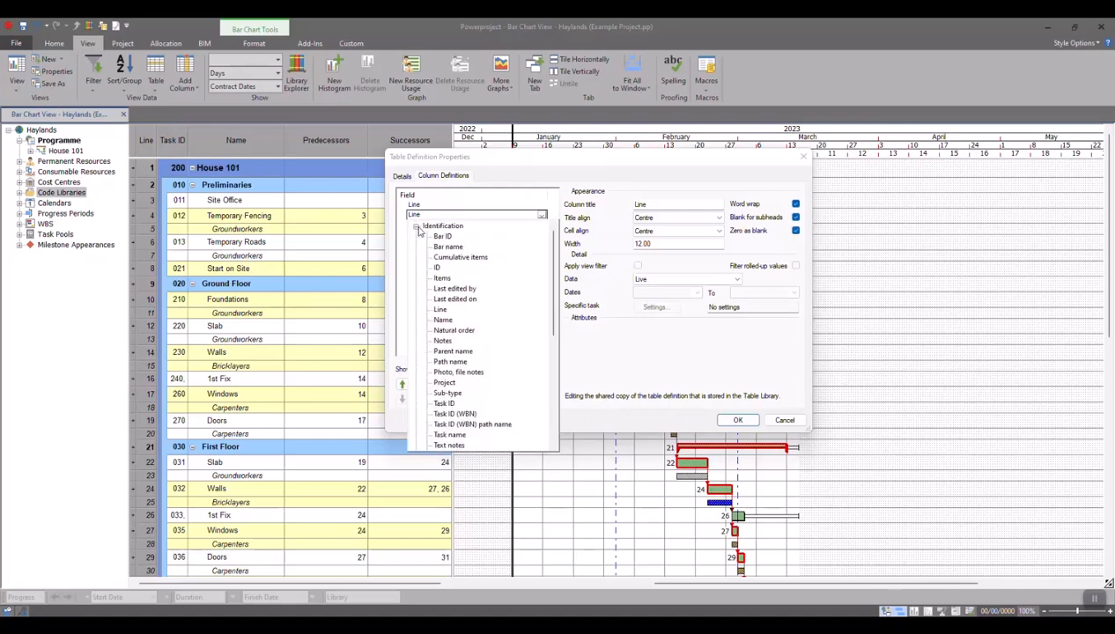
left_click(442, 319)
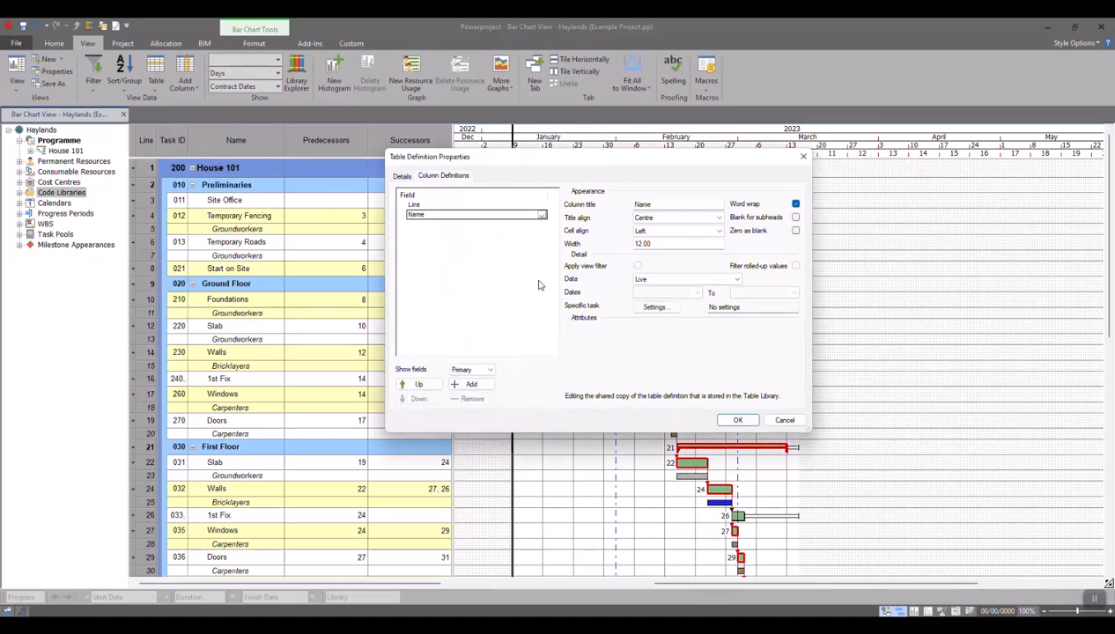
double_click(687, 205)
type("Description")
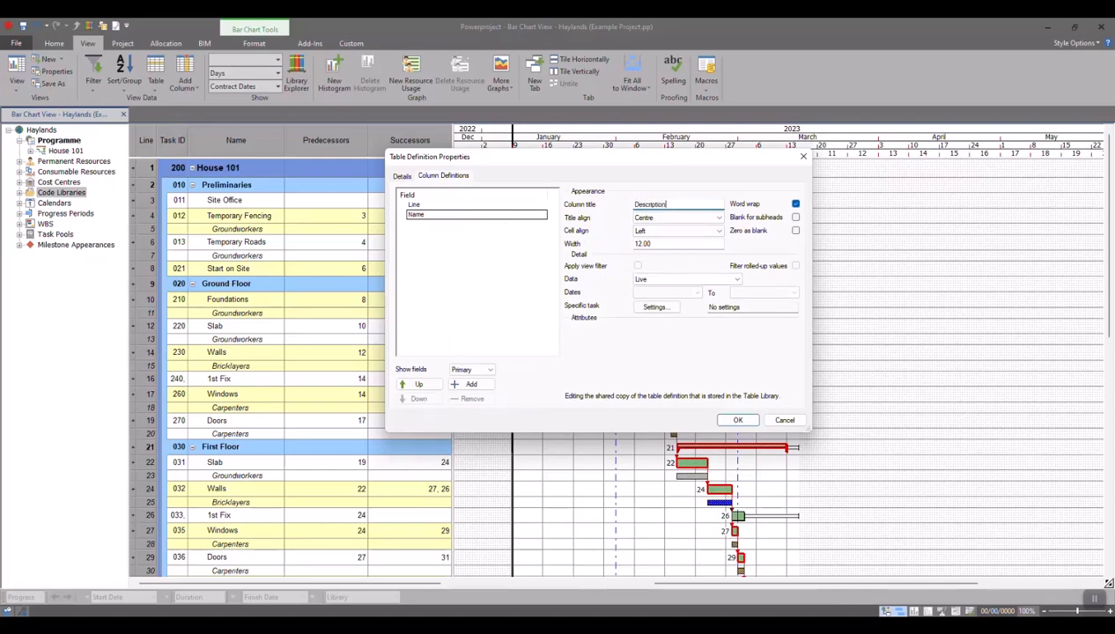
- Set the Description column's width to 40 and add a third column to My Table using the Total float field from Float
double_click(666, 243)
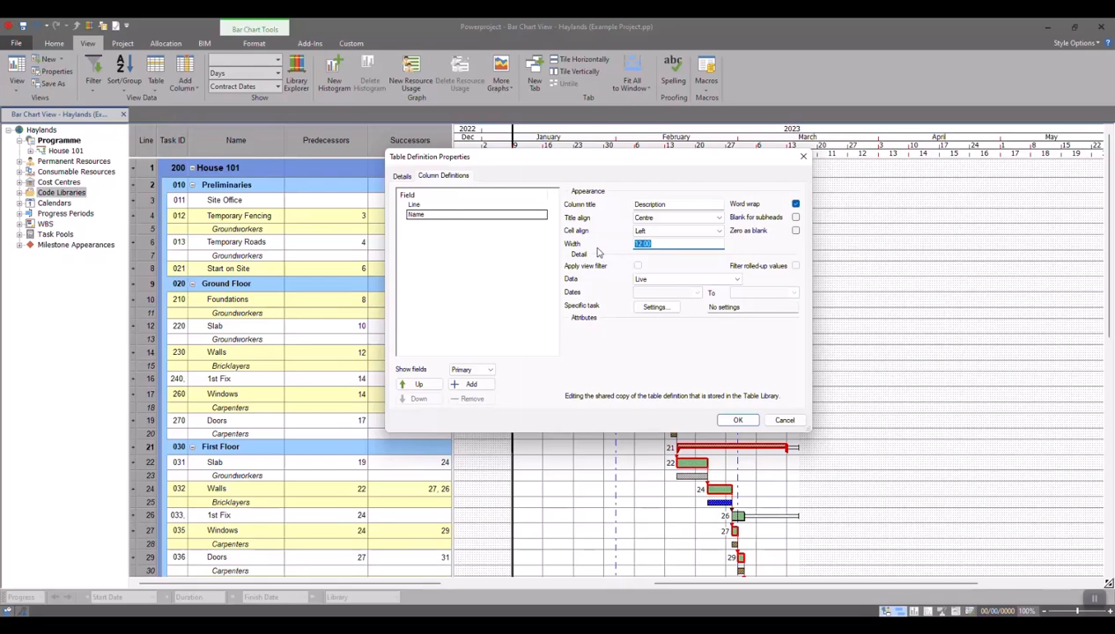
type("40")
left_click(467, 384)
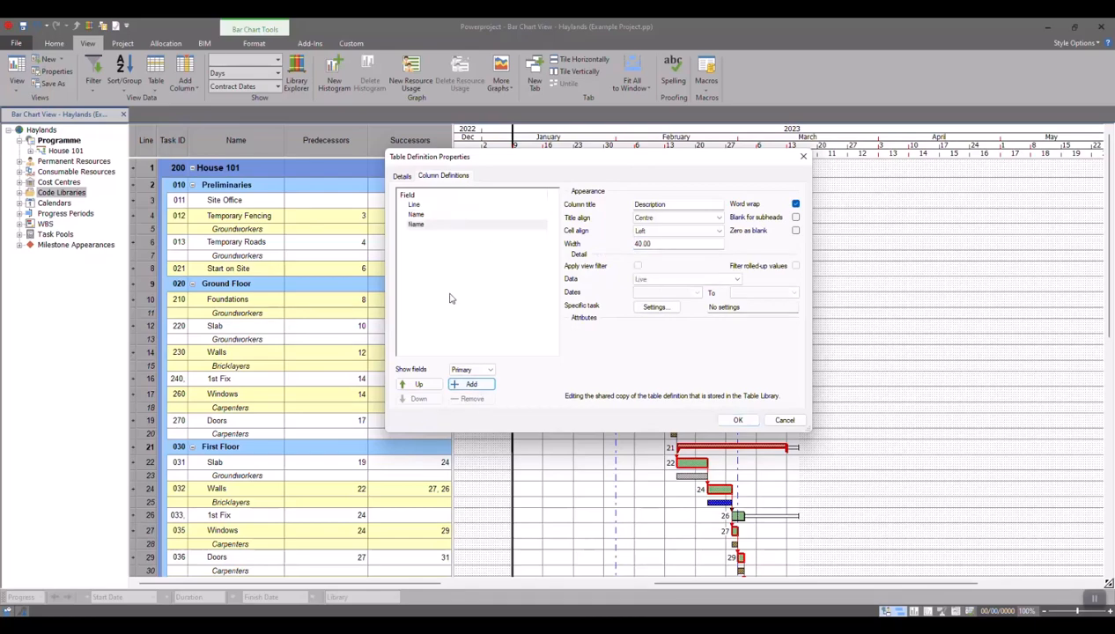
left_click(434, 226)
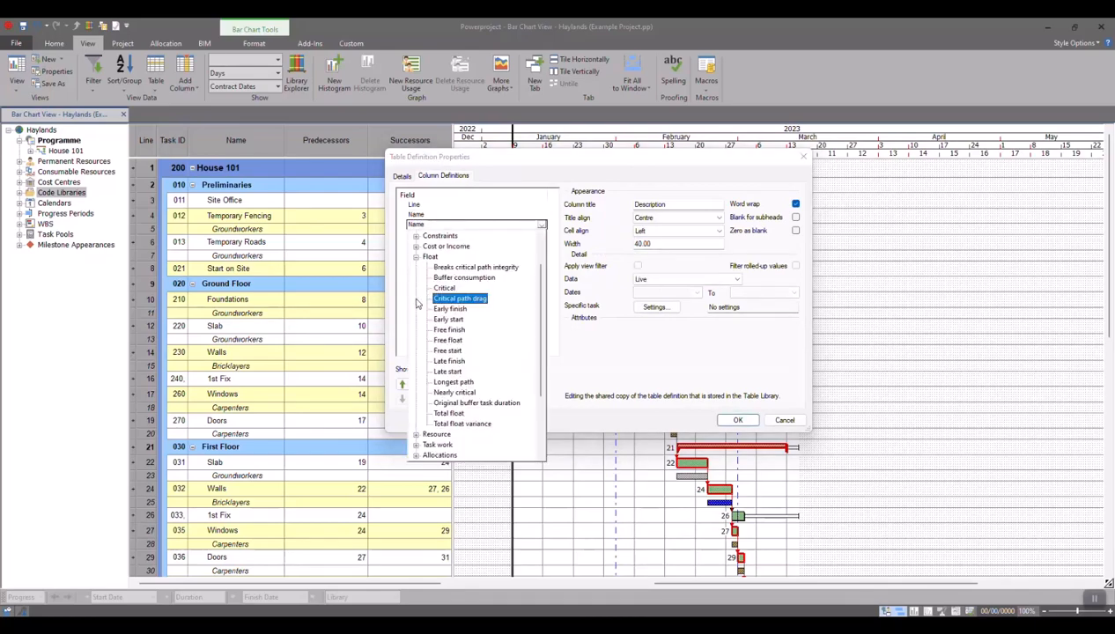
left_click(416, 298)
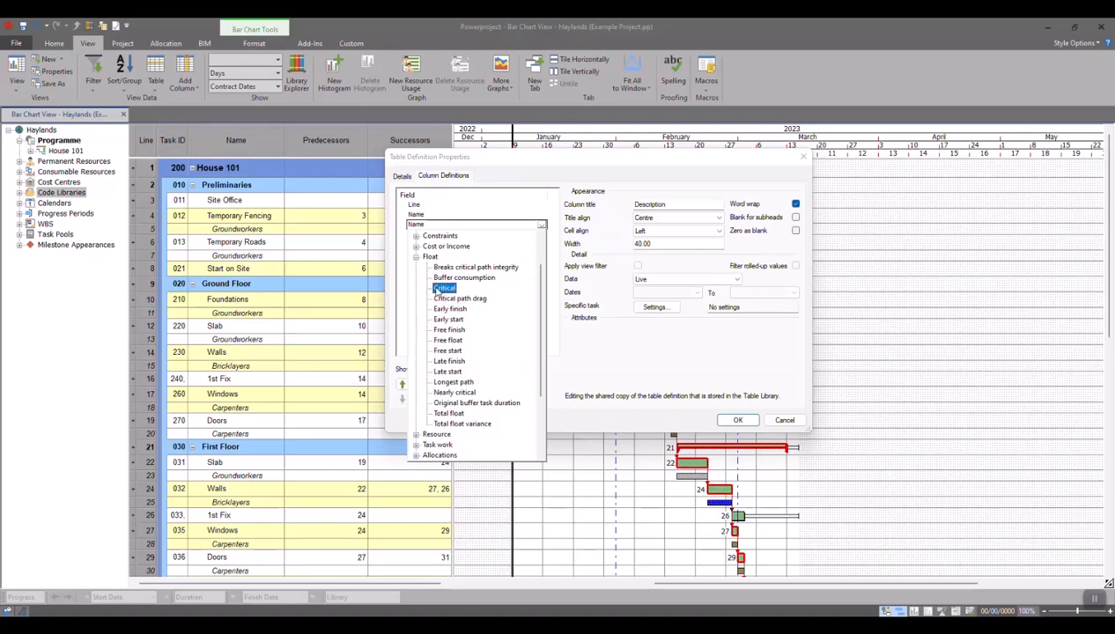
left_click(449, 413)
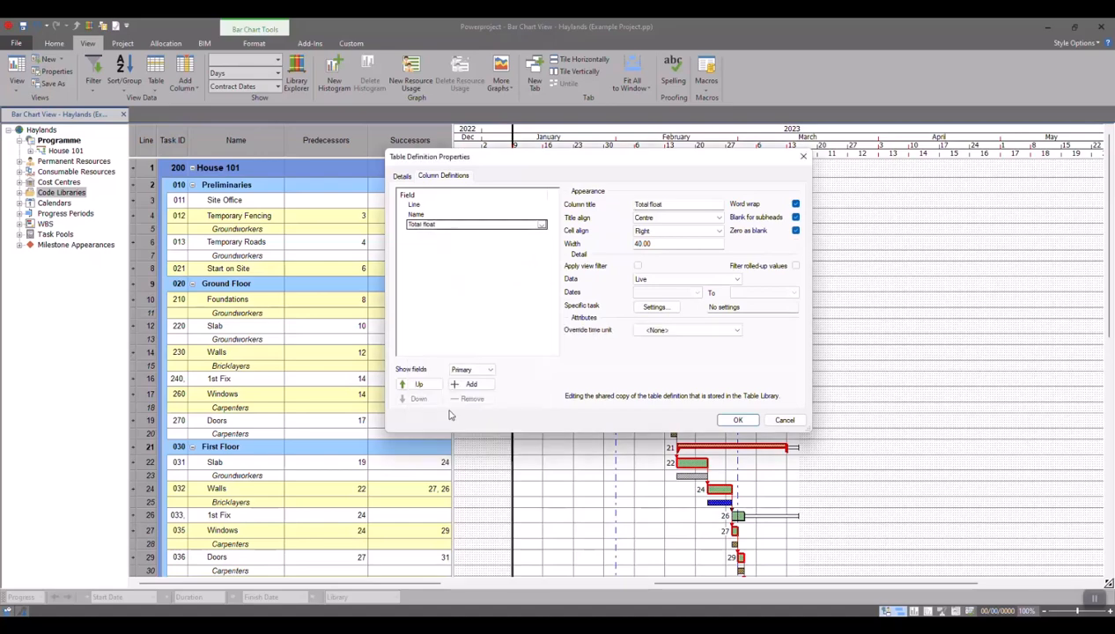
- Set the Total float column's width to 15 and save the My Table definition
double_click(638, 243)
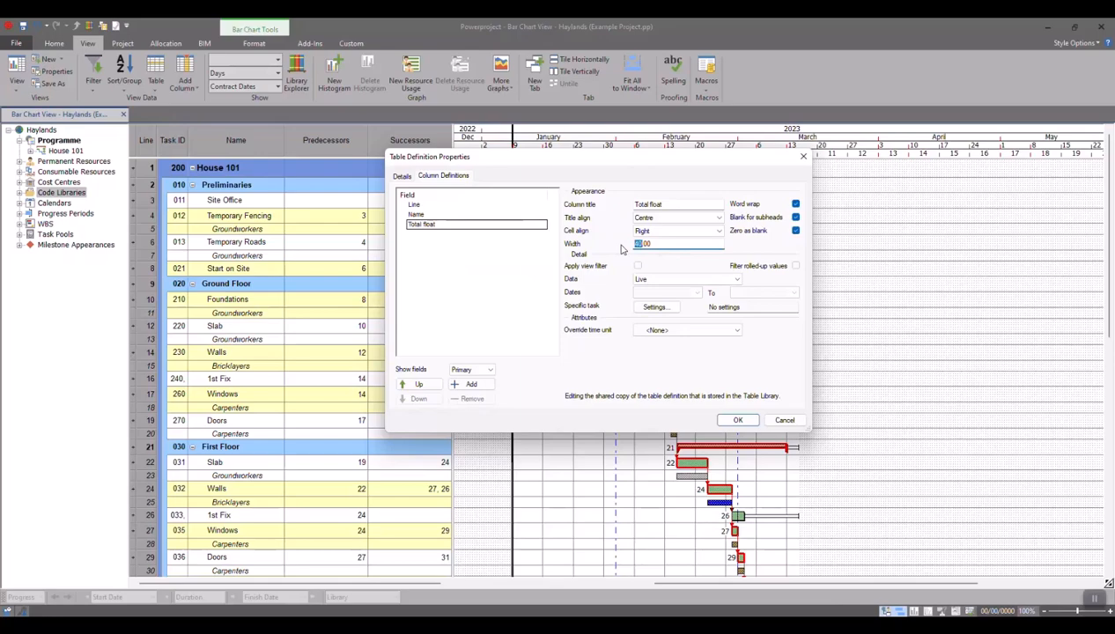
type("15")
left_click(476, 288)
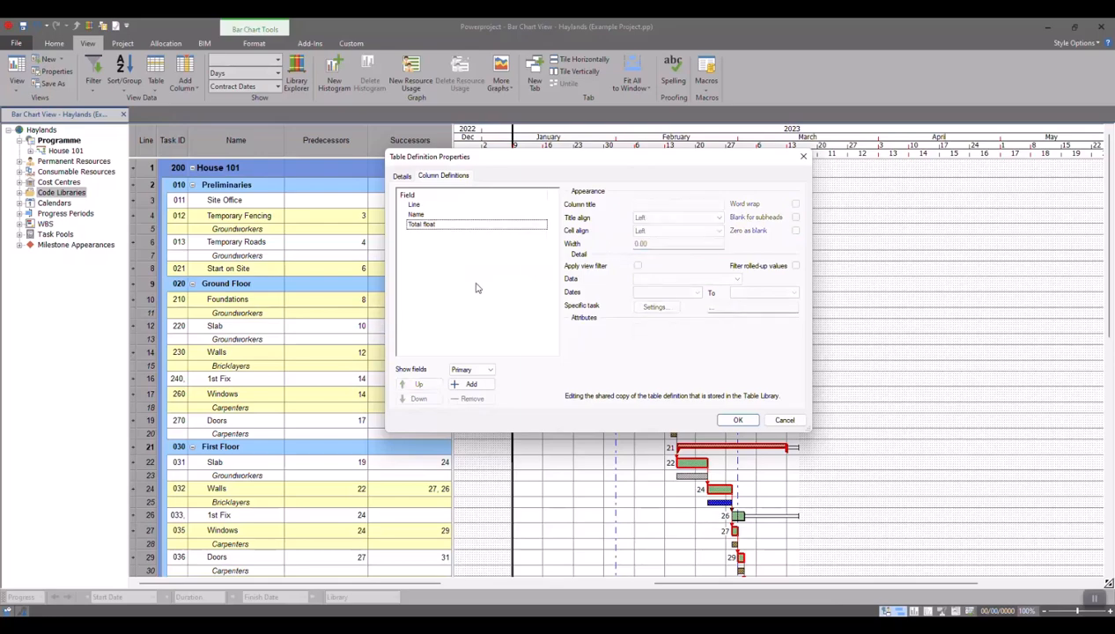
left_click(738, 420)
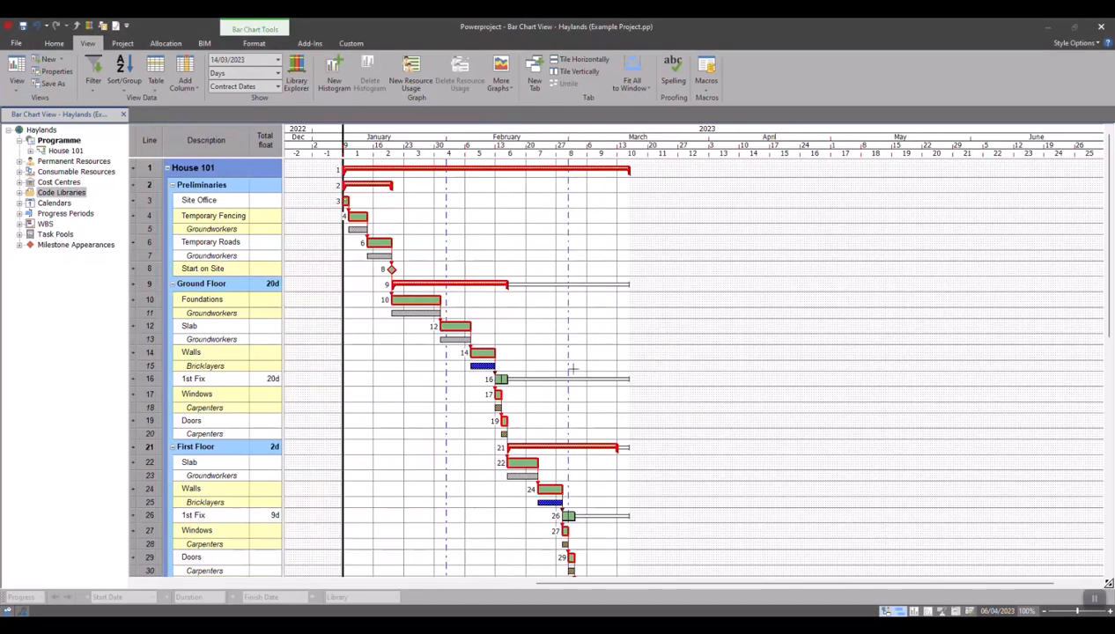
- Check the Description and Total float columns of My Table in the bar chart
left_click(200, 141)
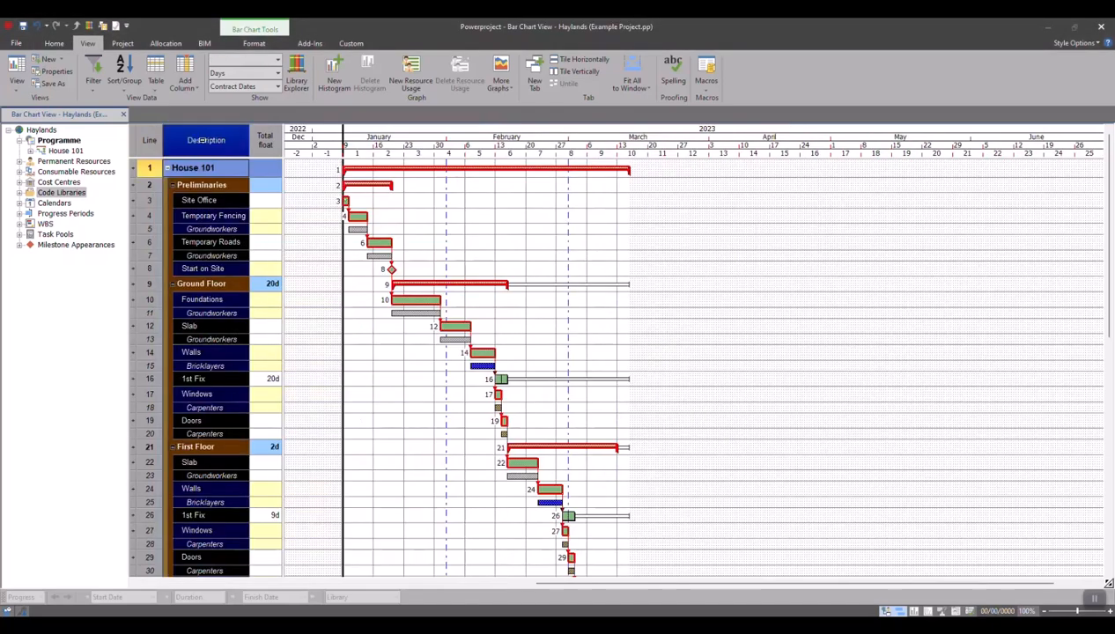
left_click(264, 139)
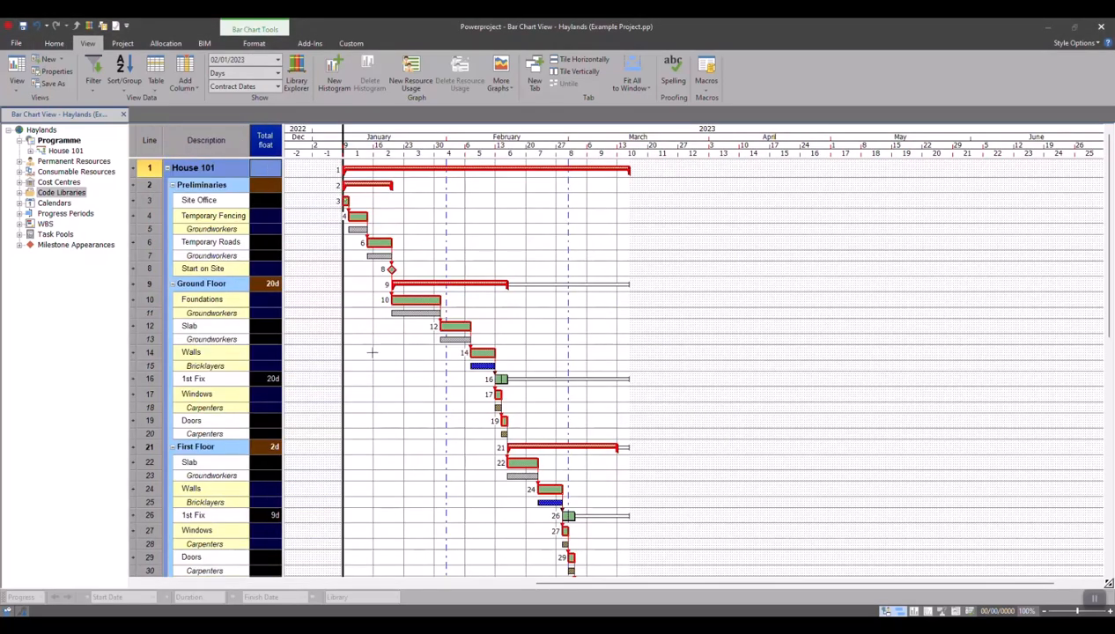
left_click(318, 269)
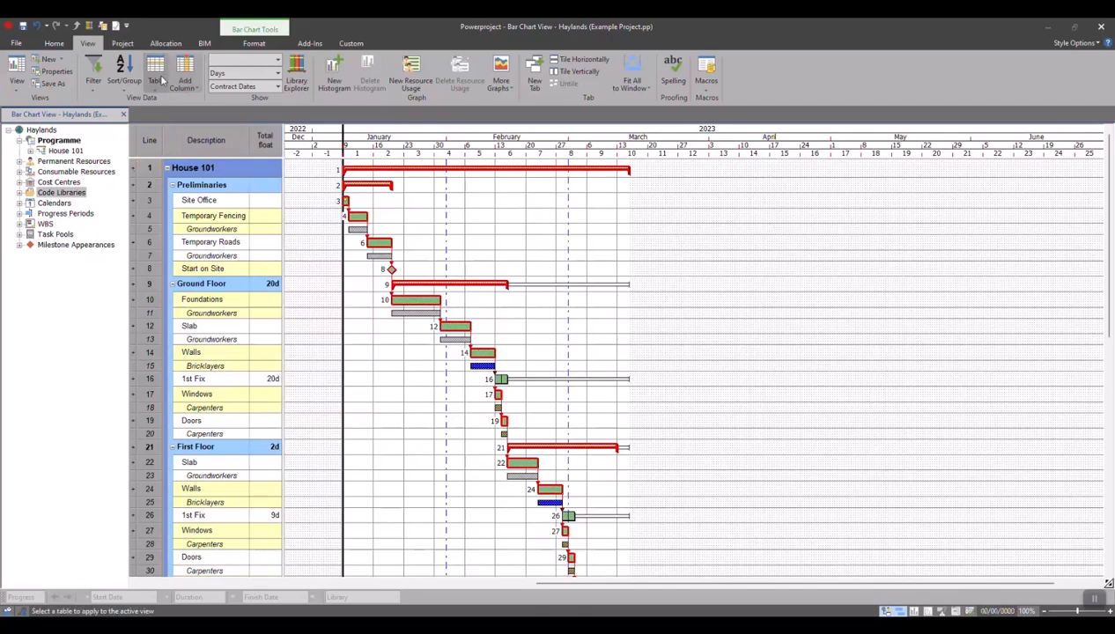
- Apply the default table Name, Duration Start, Finish to the bar chart and check its columns
left_click(155, 75)
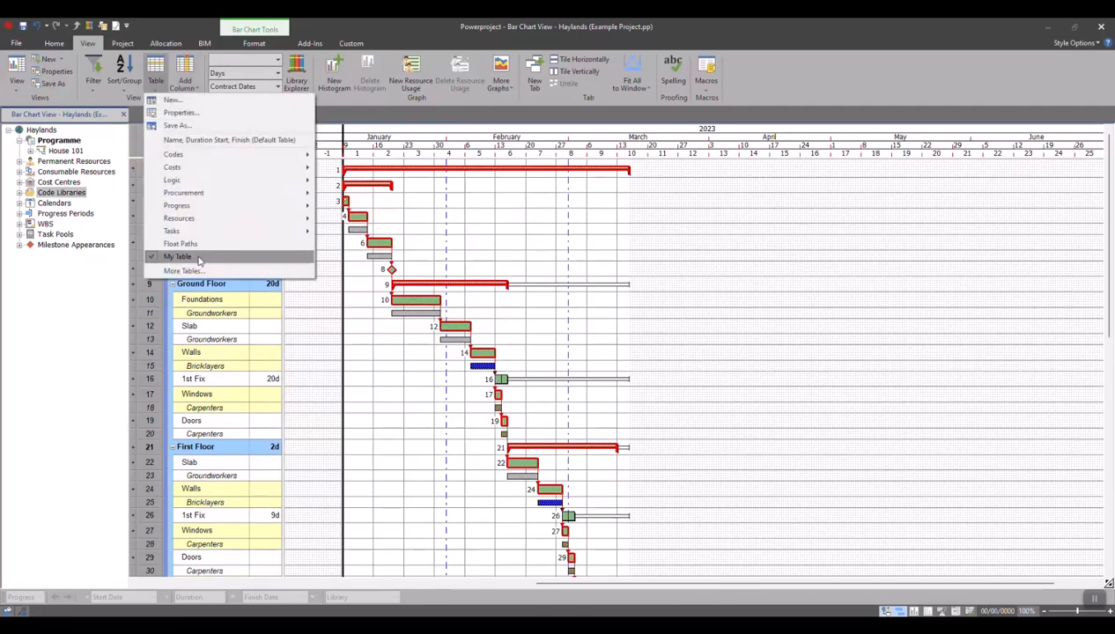
left_click(246, 141)
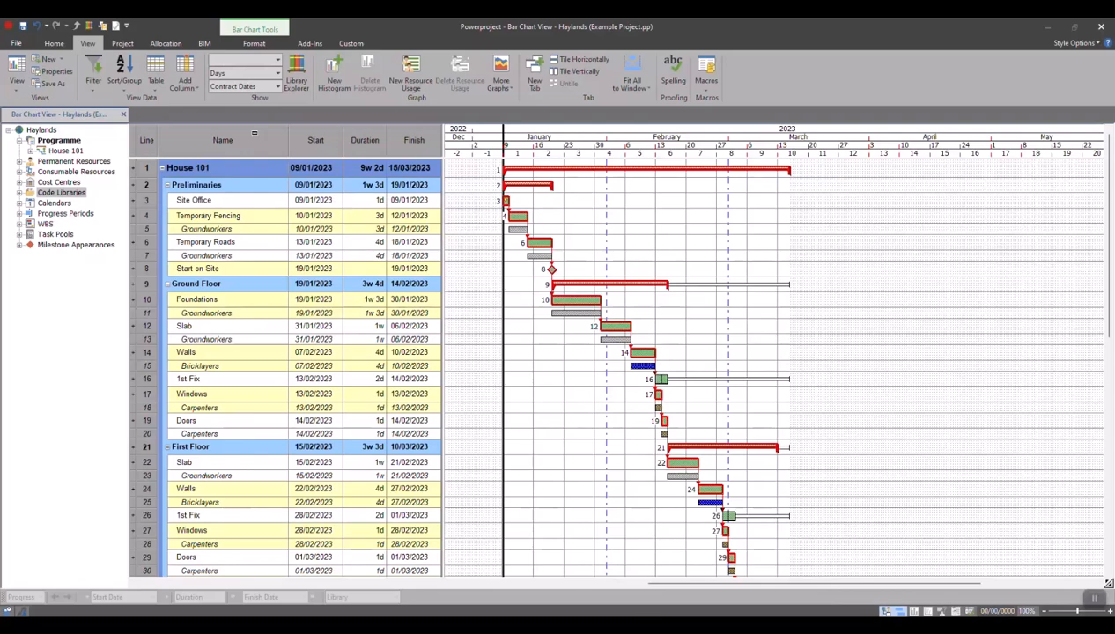
left_click(240, 141)
left_click(313, 141)
left_click(366, 142)
left_click(416, 143)
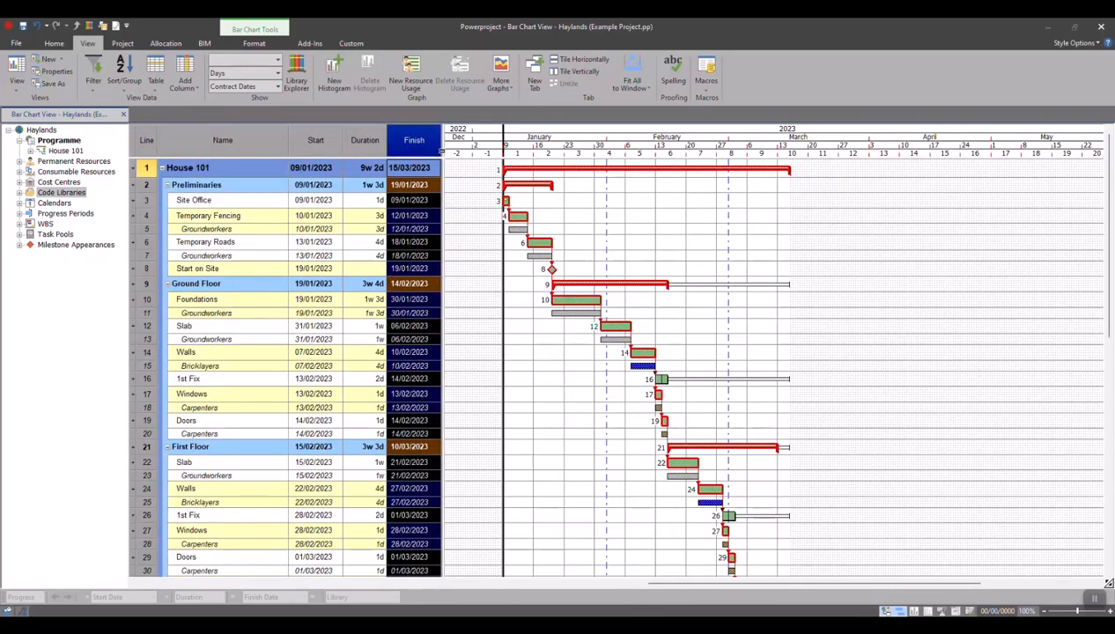
right_click(427, 142)
mouse_move(477, 260)
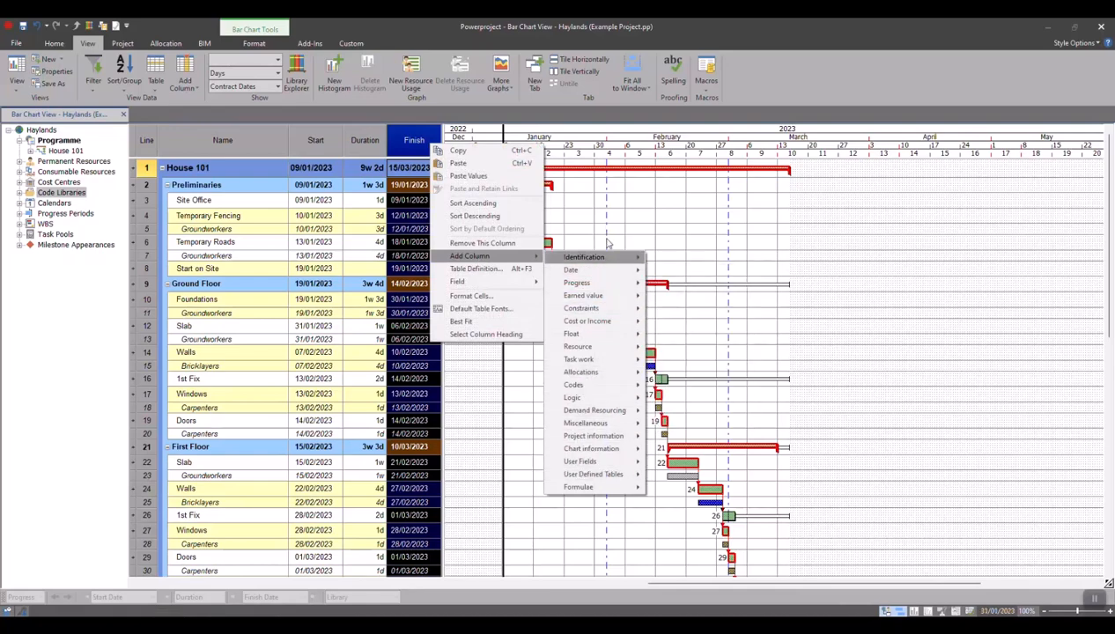
left_click(600, 203)
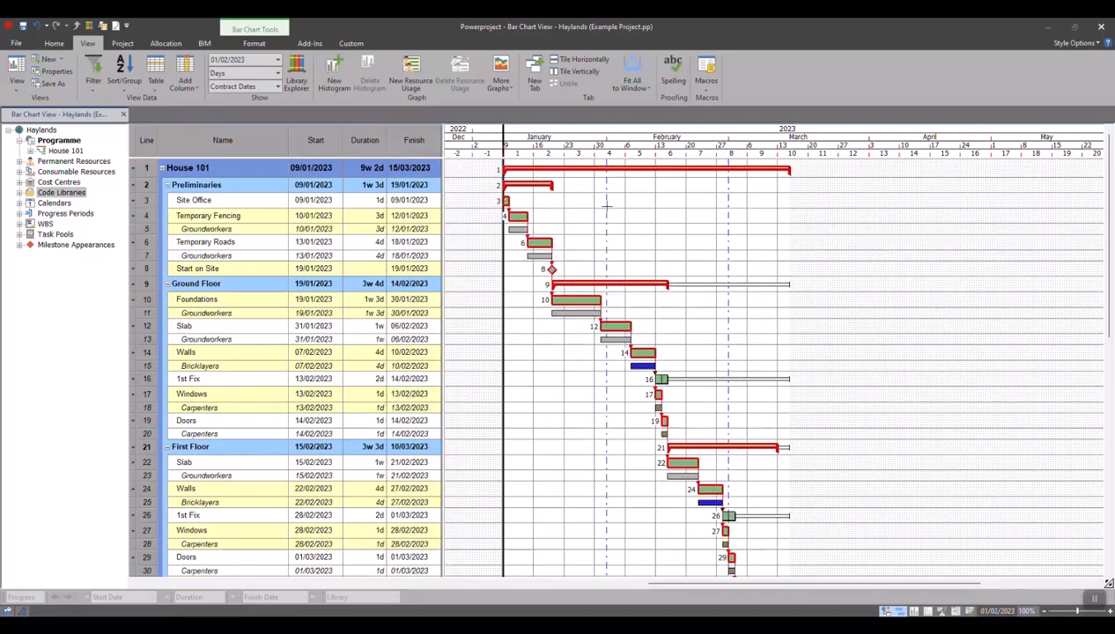
- Review the name and category options for saving the current table as a new one, without saving it
left_click(155, 81)
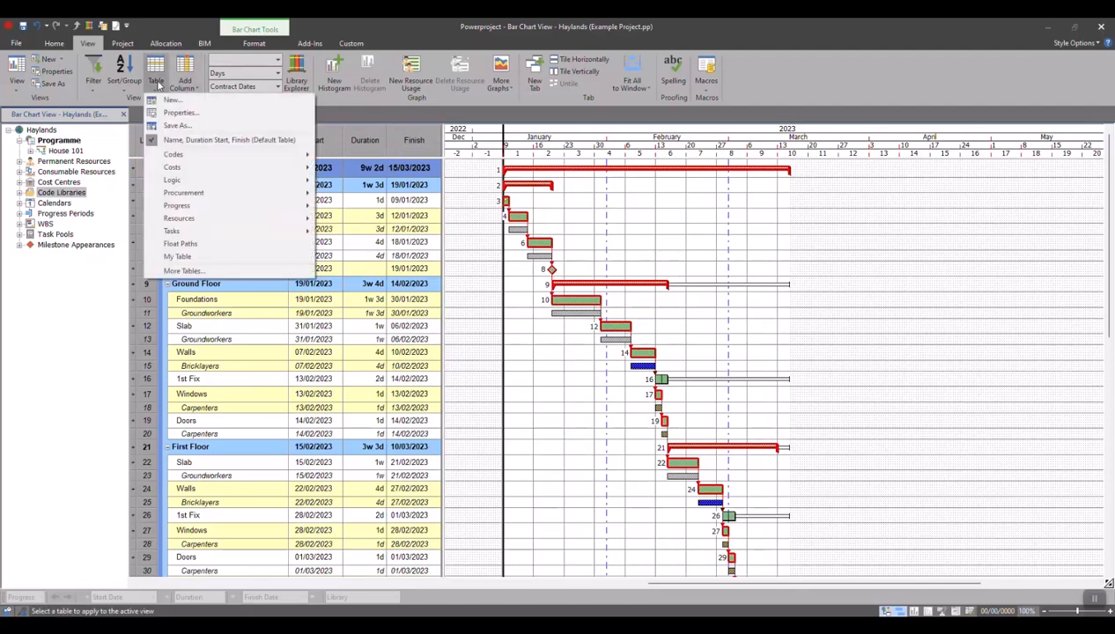
left_click(192, 129)
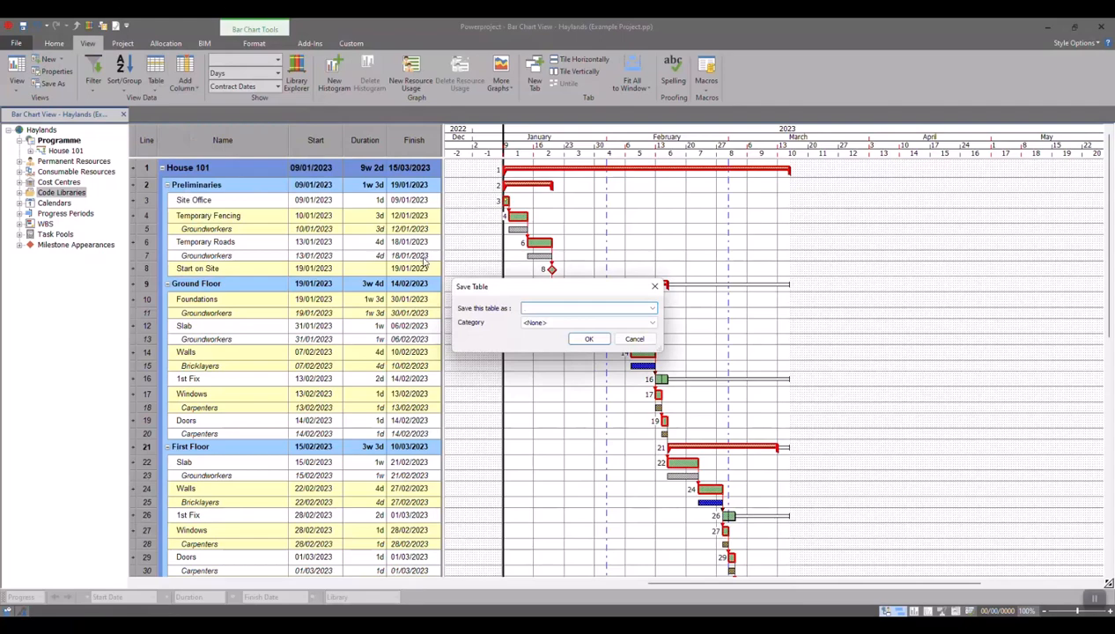
left_click(550, 323)
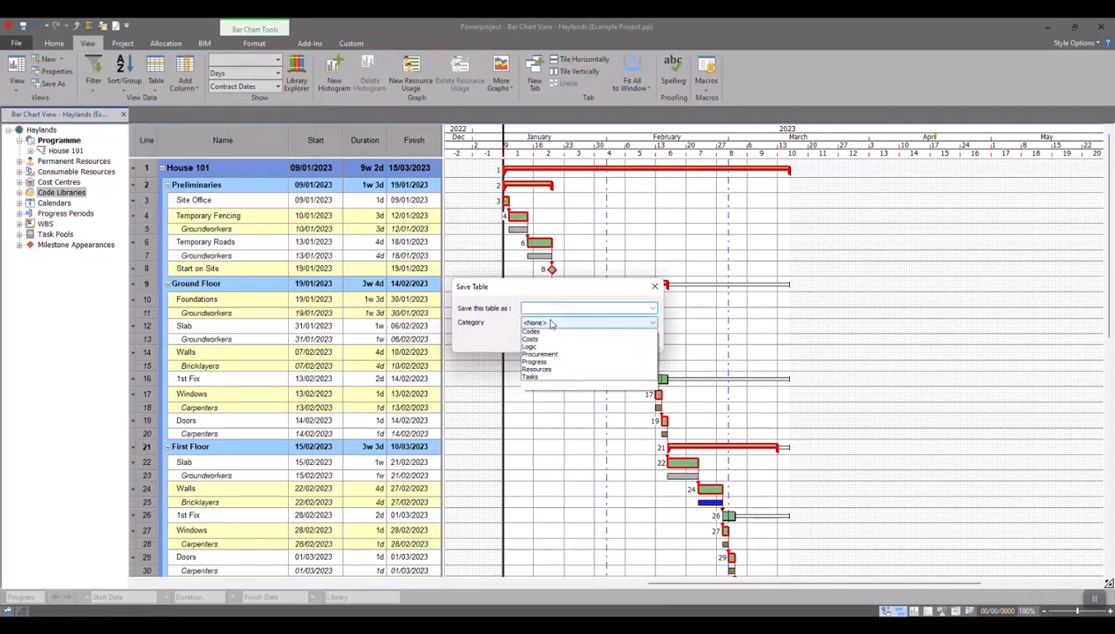
left_click(550, 324)
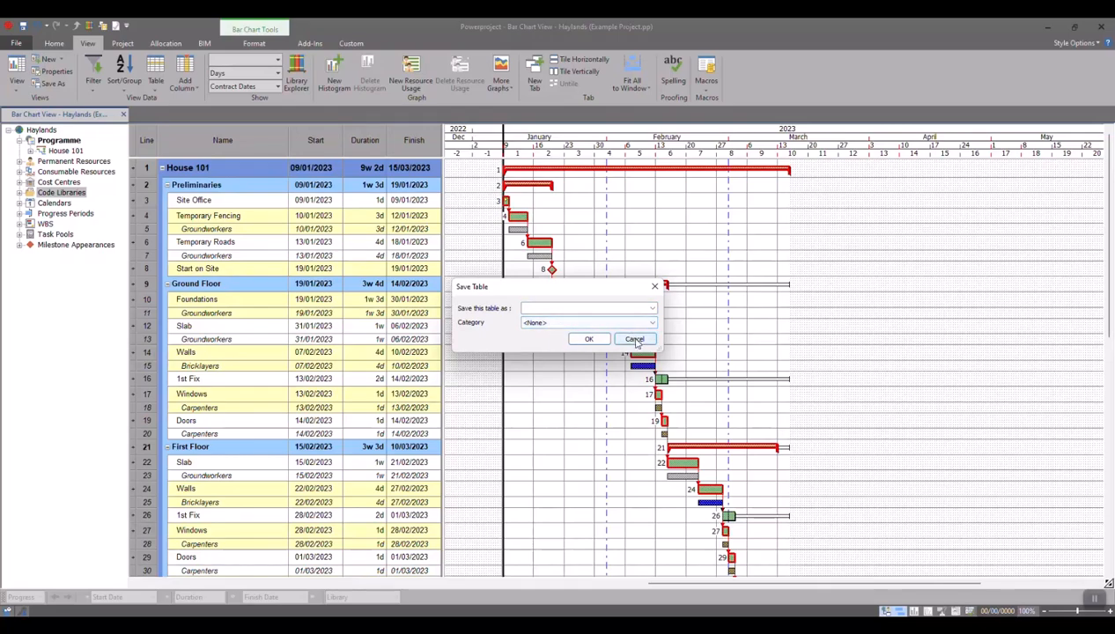
left_click(635, 340)
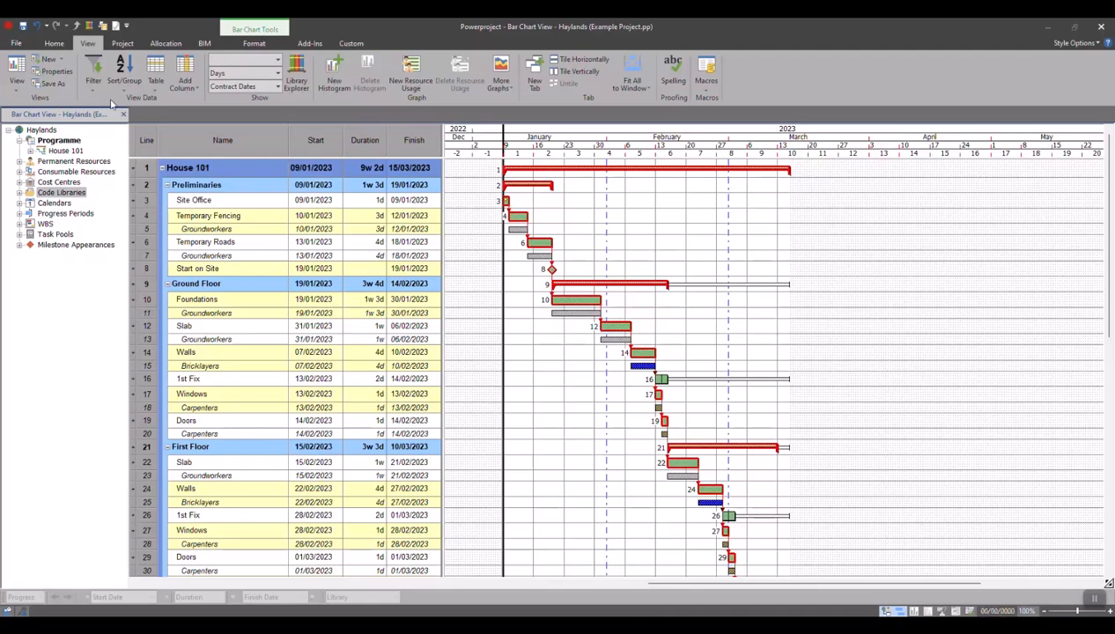
left_click(155, 78)
left_click(124, 77)
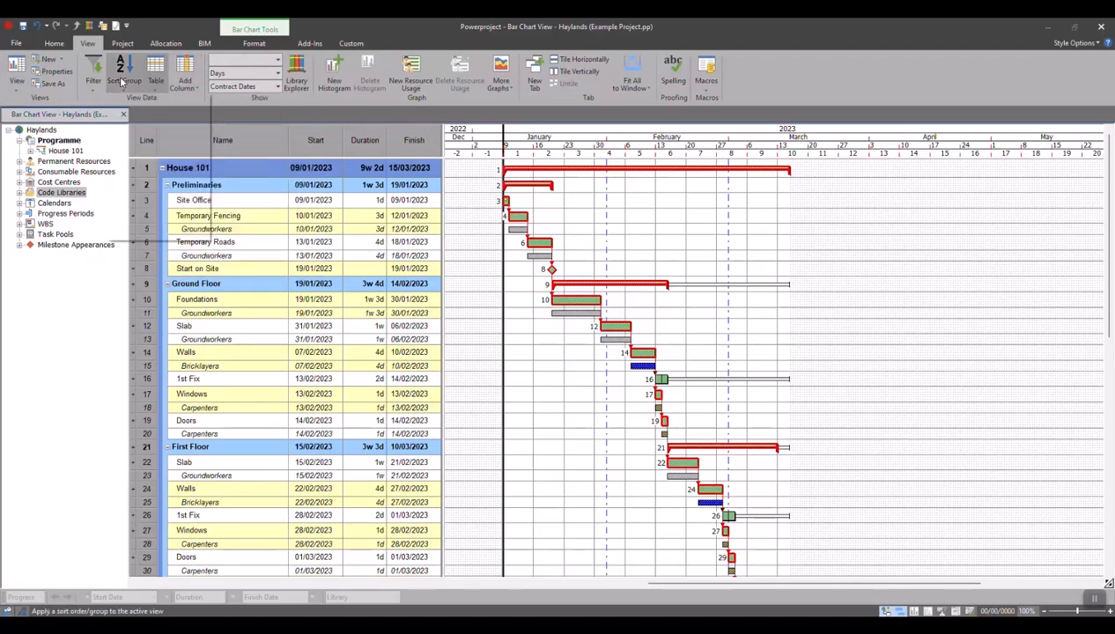
left_click(95, 81)
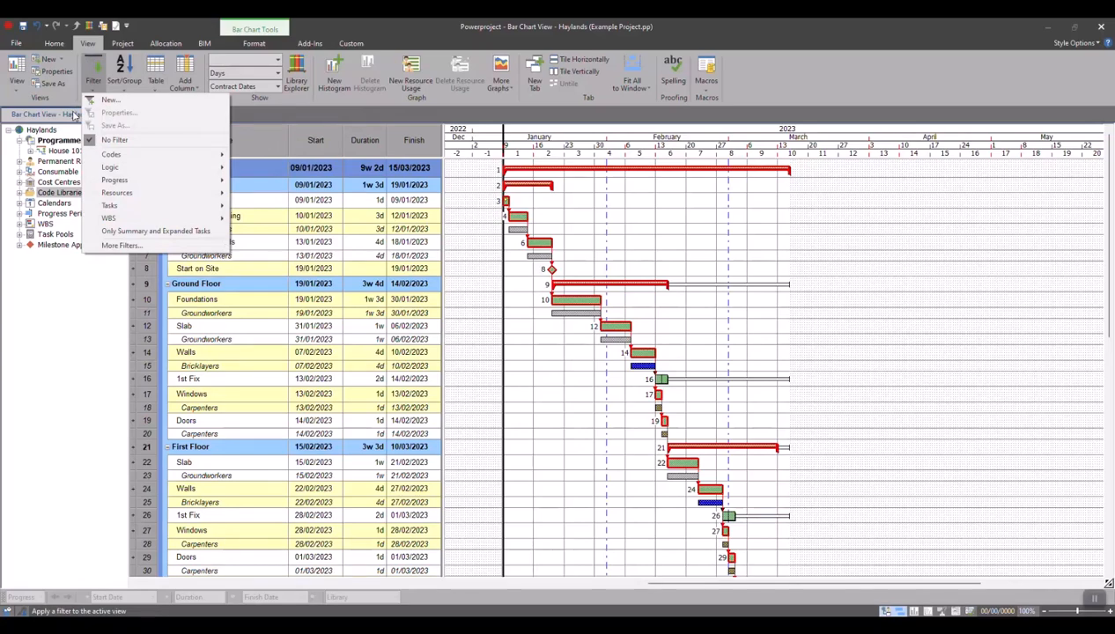
left_click(75, 115)
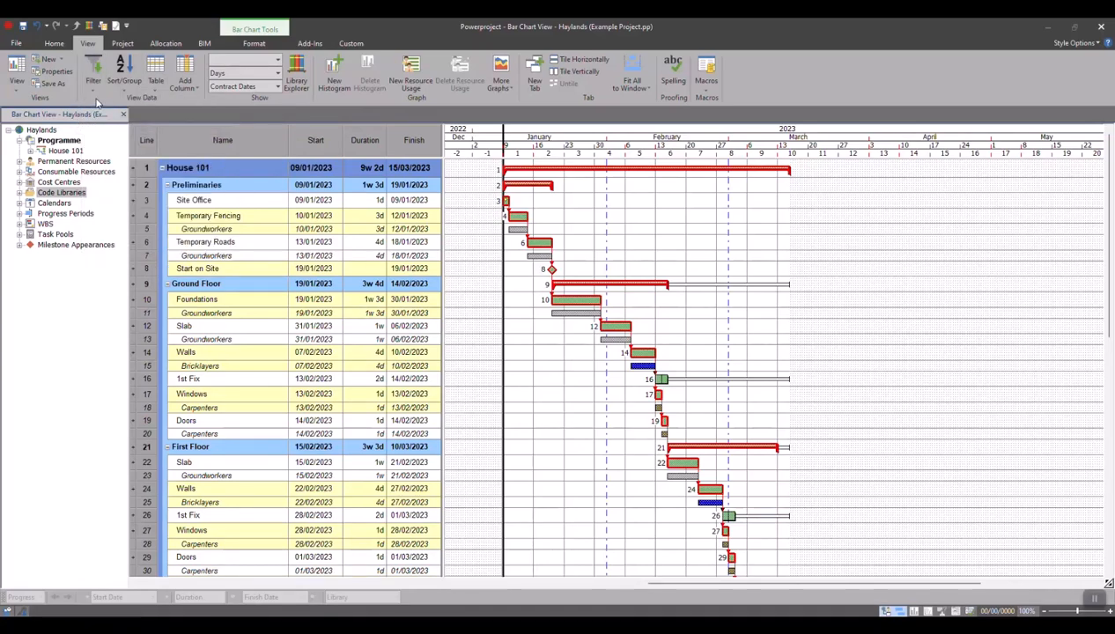
- Open the saved Resource Entry view from the Resources category and examine its resource columns and histograms across the programme
left_click(15, 77)
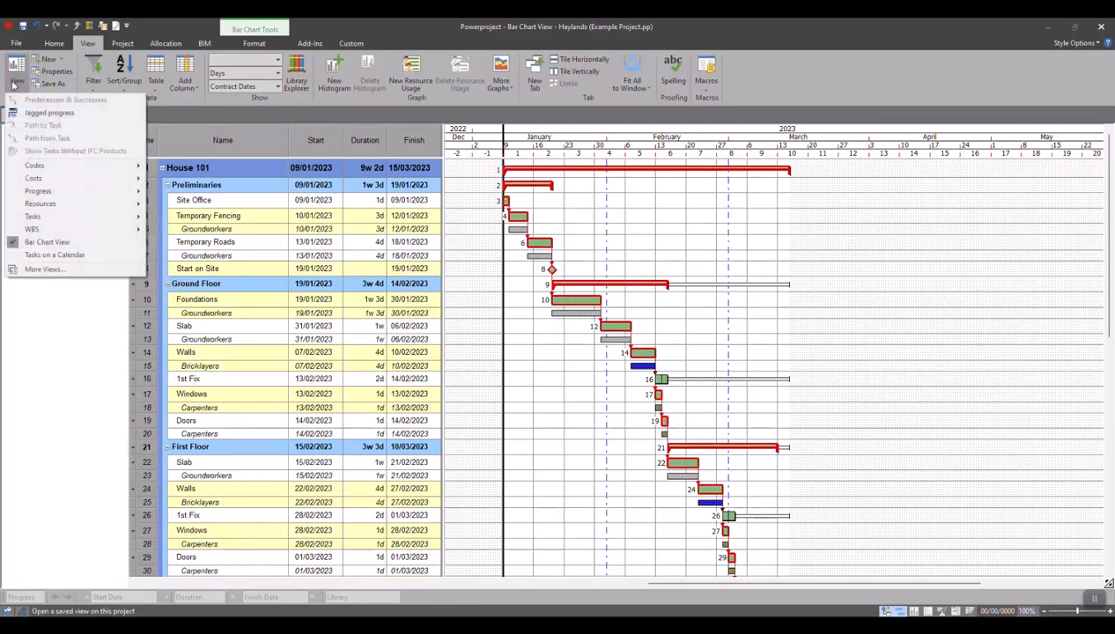
mouse_move(24, 207)
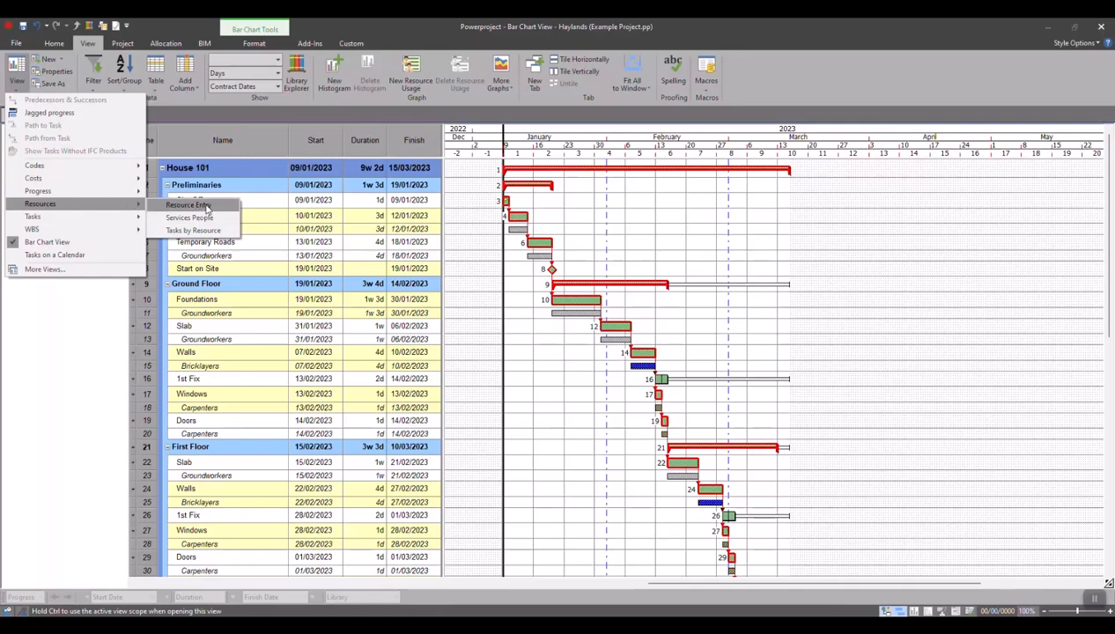
left_click(188, 204)
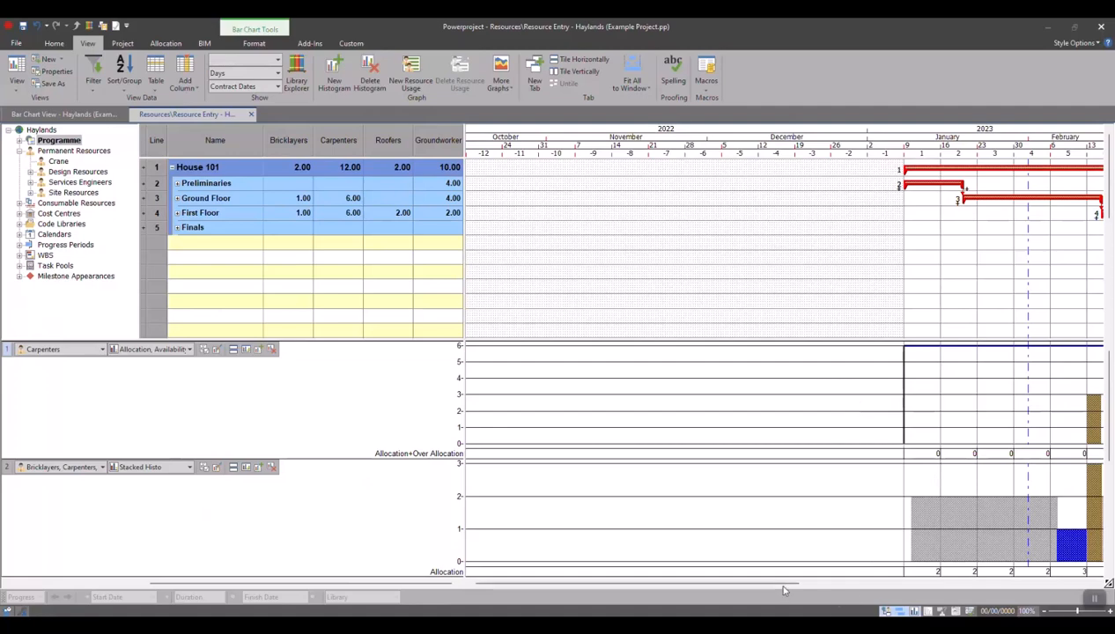
left_click_drag(780, 585, 998, 588)
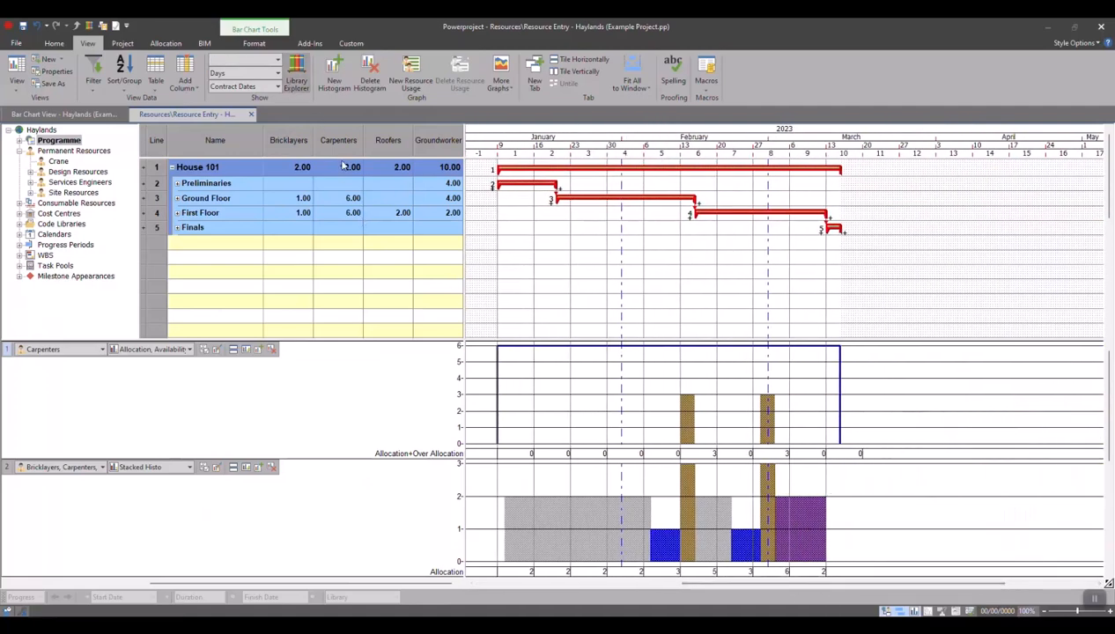
left_click(290, 140)
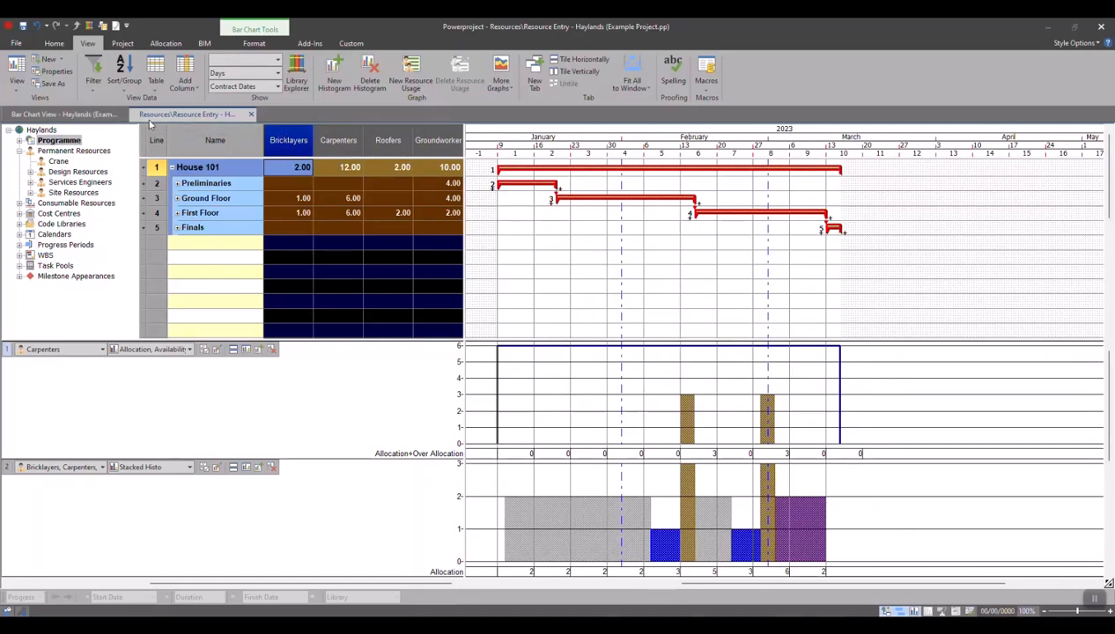
left_click(543, 220)
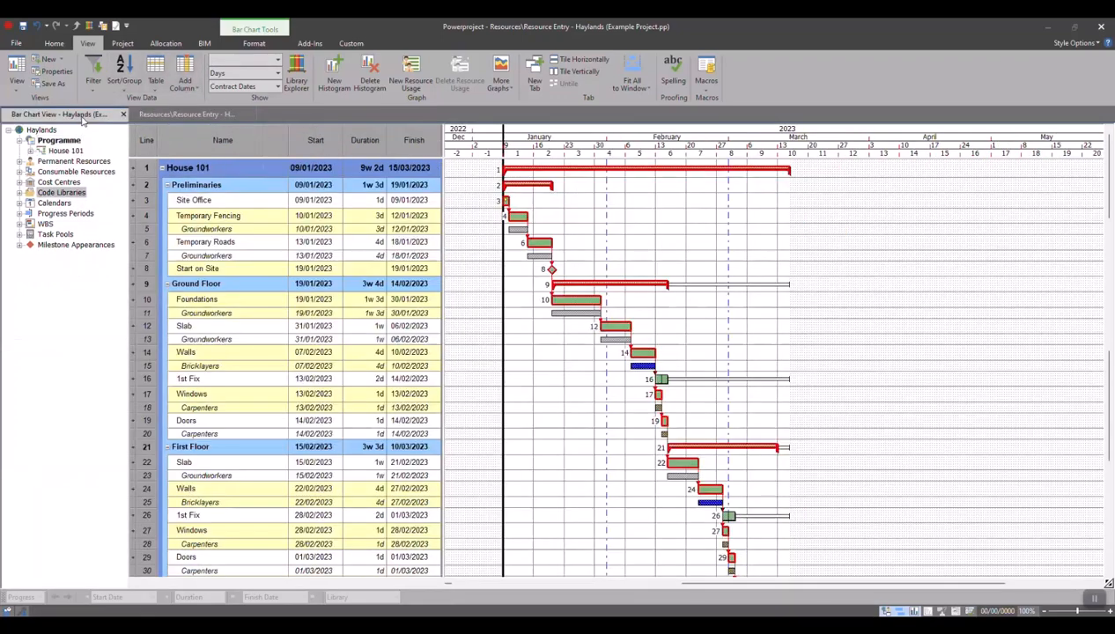
- Compare the two open views by switching to the Bar Chart View and back to the Resource Entry view
left_click(83, 116)
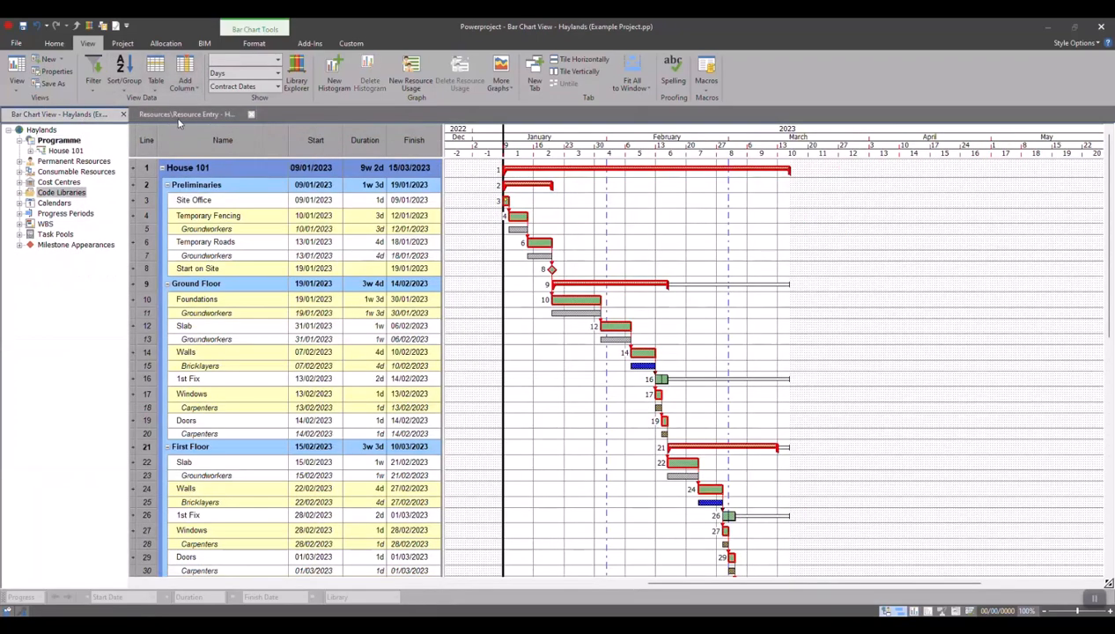
left_click(220, 115)
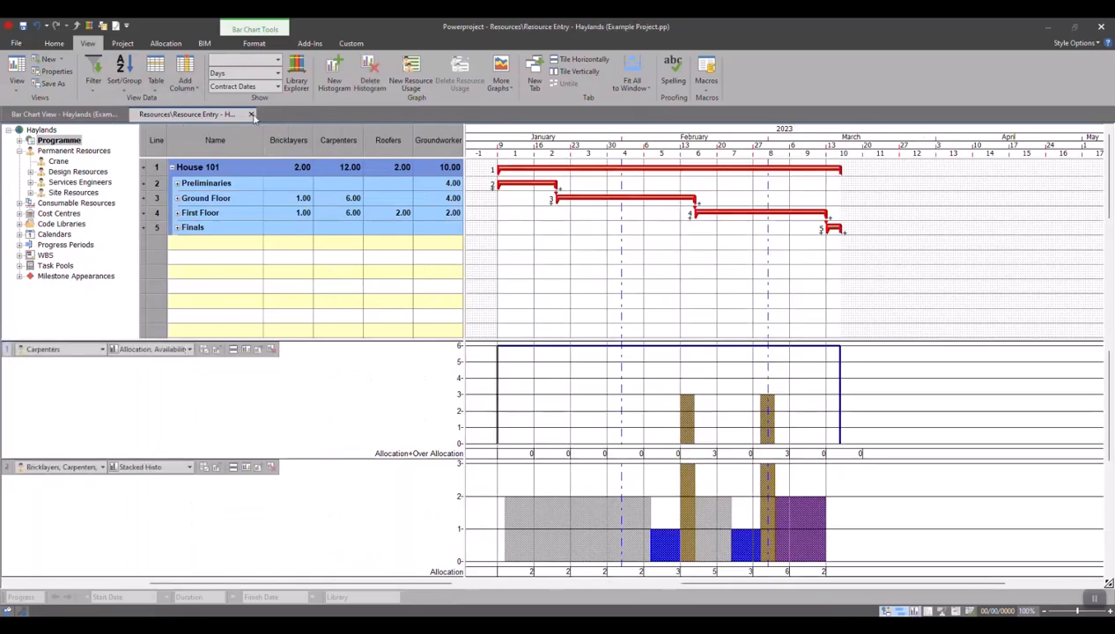